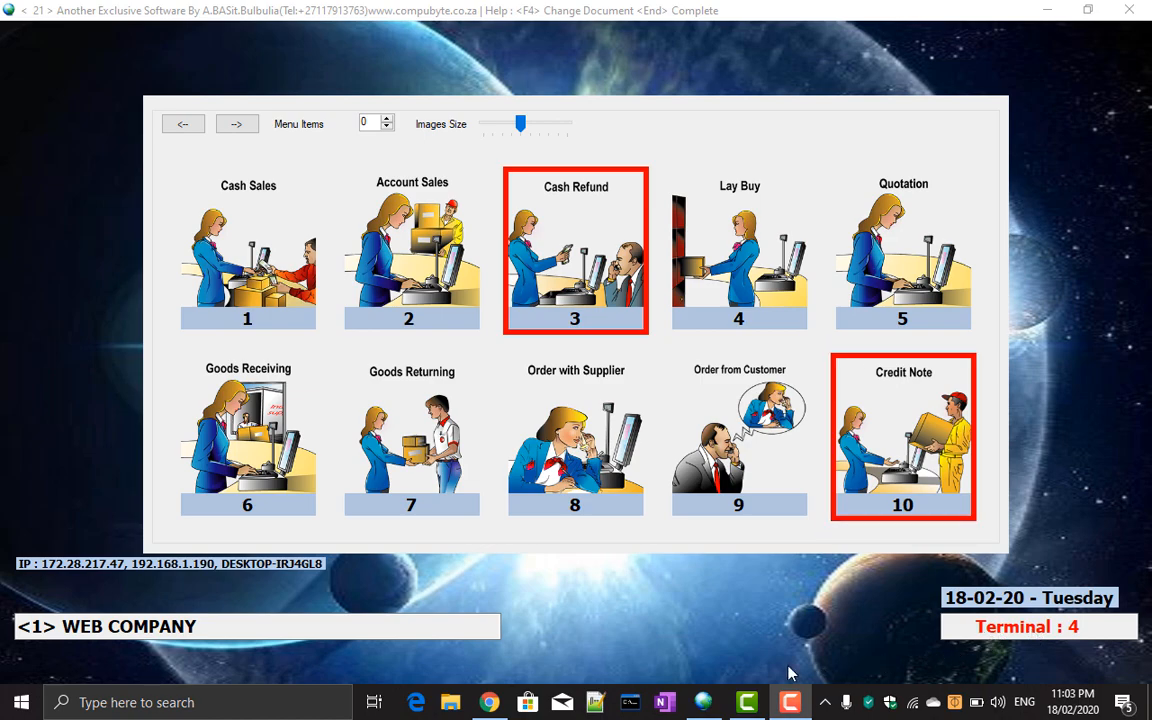
Open the Goods Receiving (tile 6) document from the document menu.
left_click(290, 479)
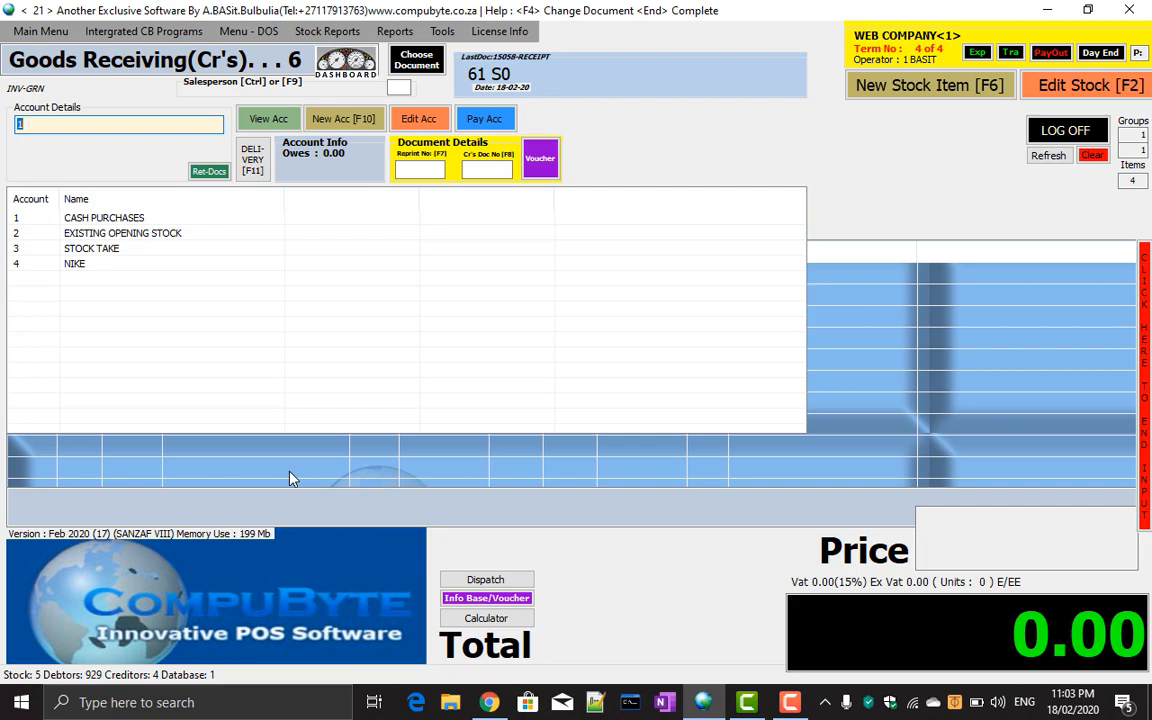
Start the receiving note on supplier account 4 NIKE, accepting creditor document number 1234.
left_click(84, 263)
double_click(84, 265)
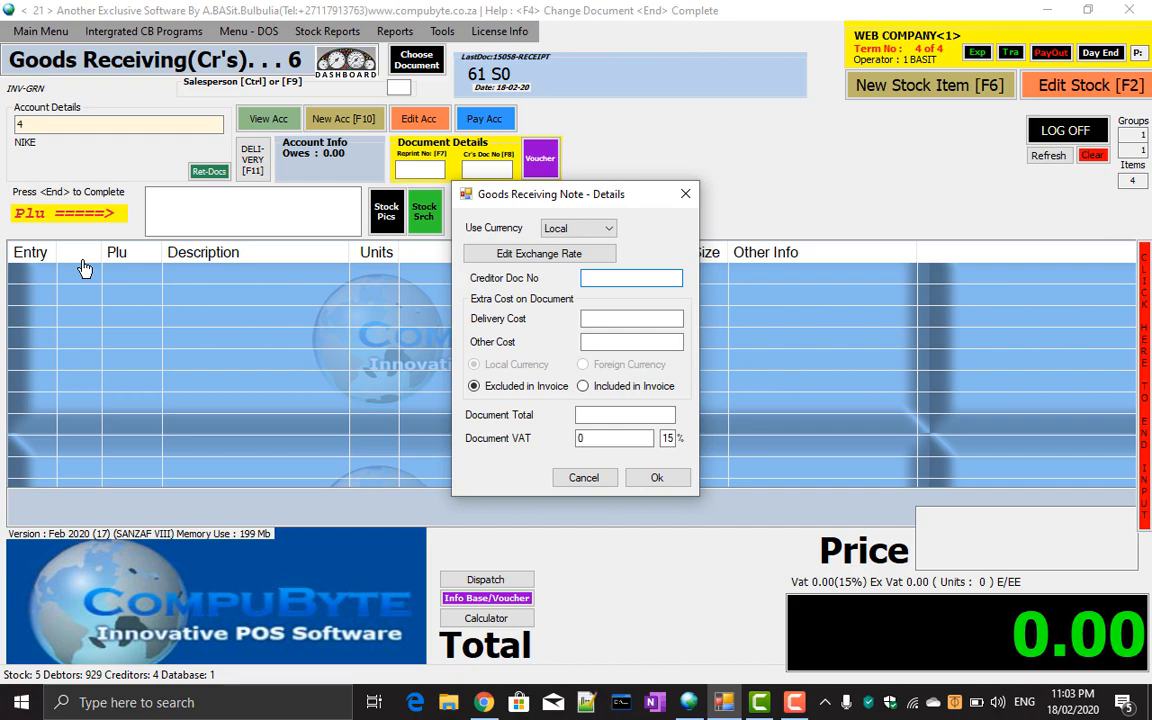
key("Return")
key("Return")
key("Return")
key("Return")
key("Return")
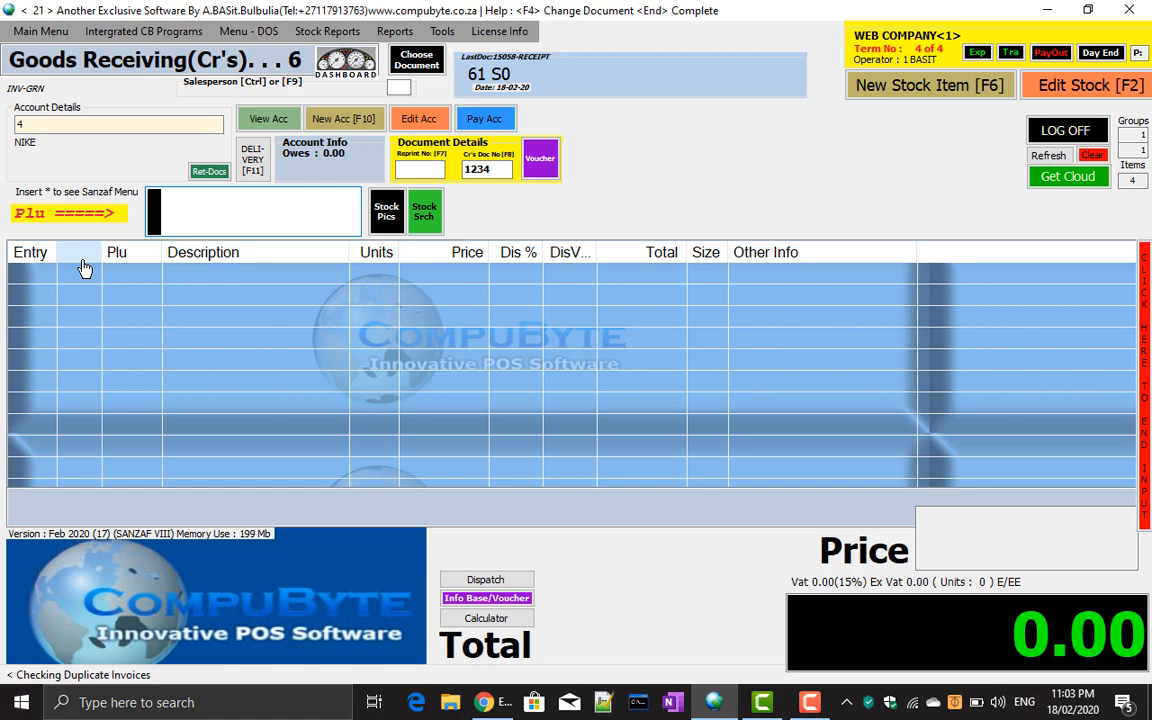
Receive NIKE UNDERCOVER (PLU 1-1): 12 units across sizes 4–9 at cost 500, selling at 1000.
type("1-1")
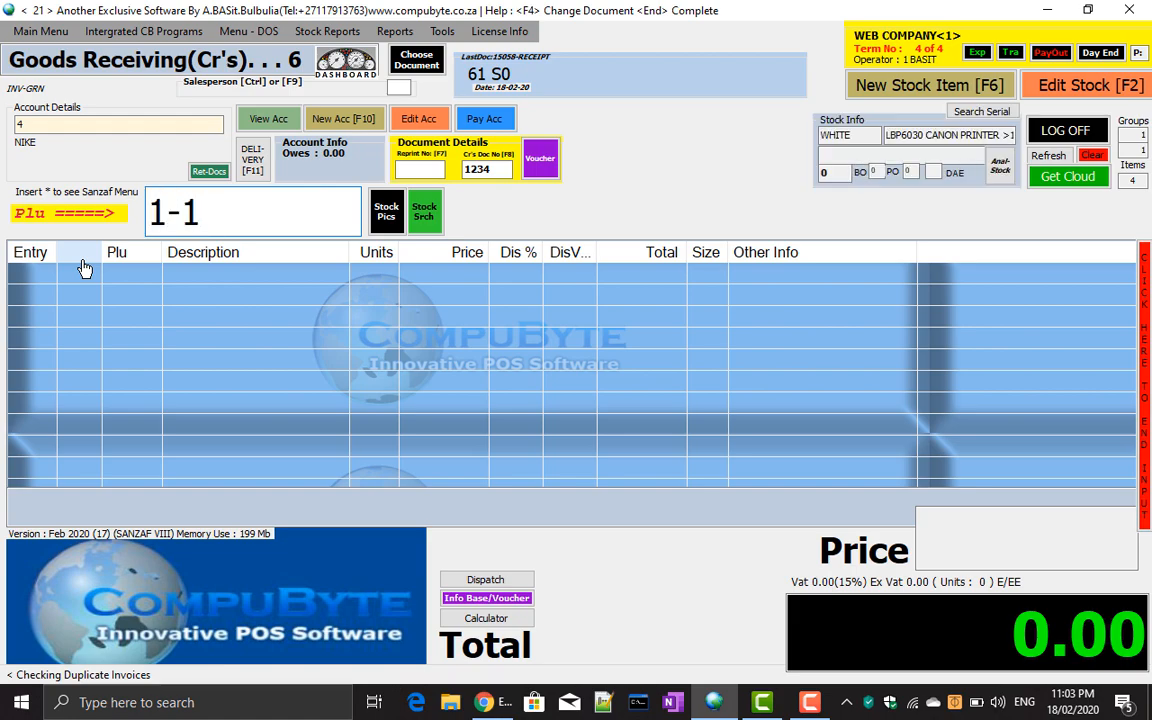
key("Return")
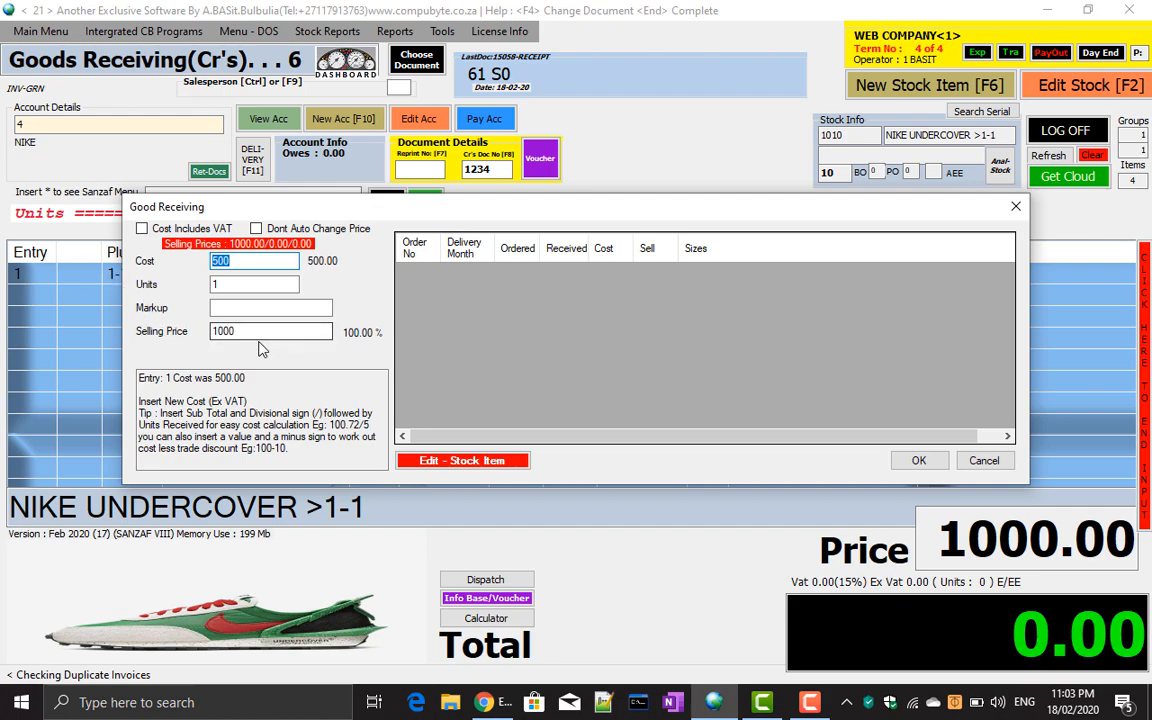
key("Return")
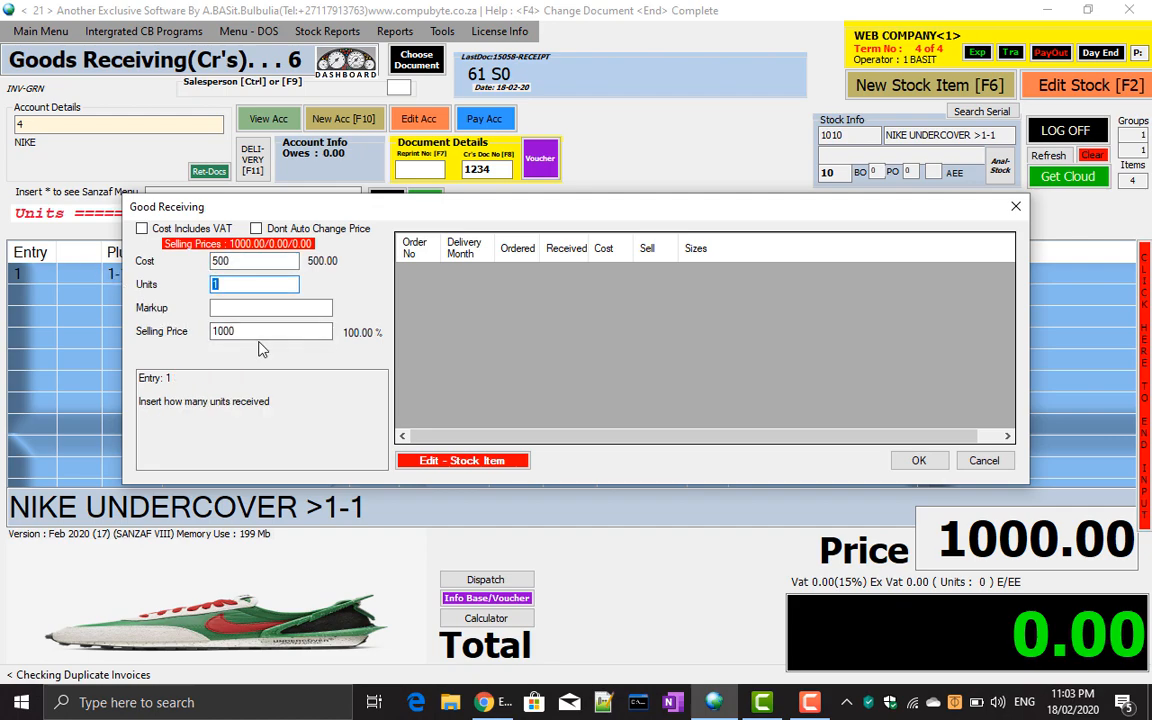
key("Return")
key("Return")
key("Return")
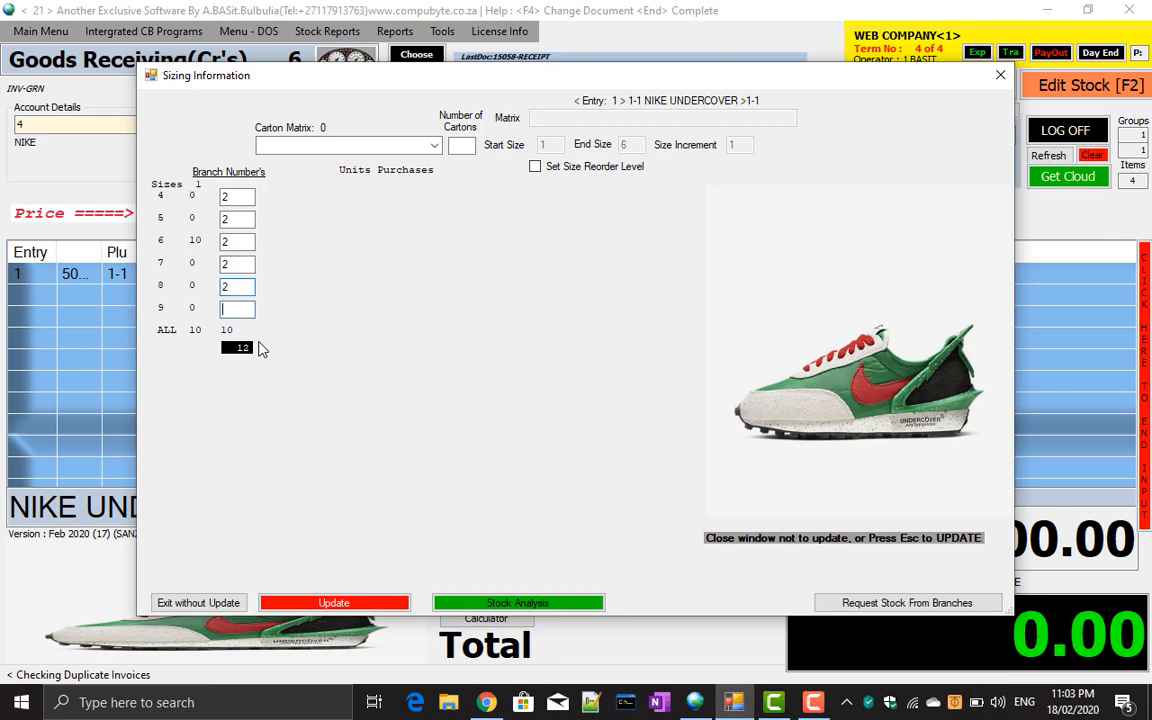
key("Escape")
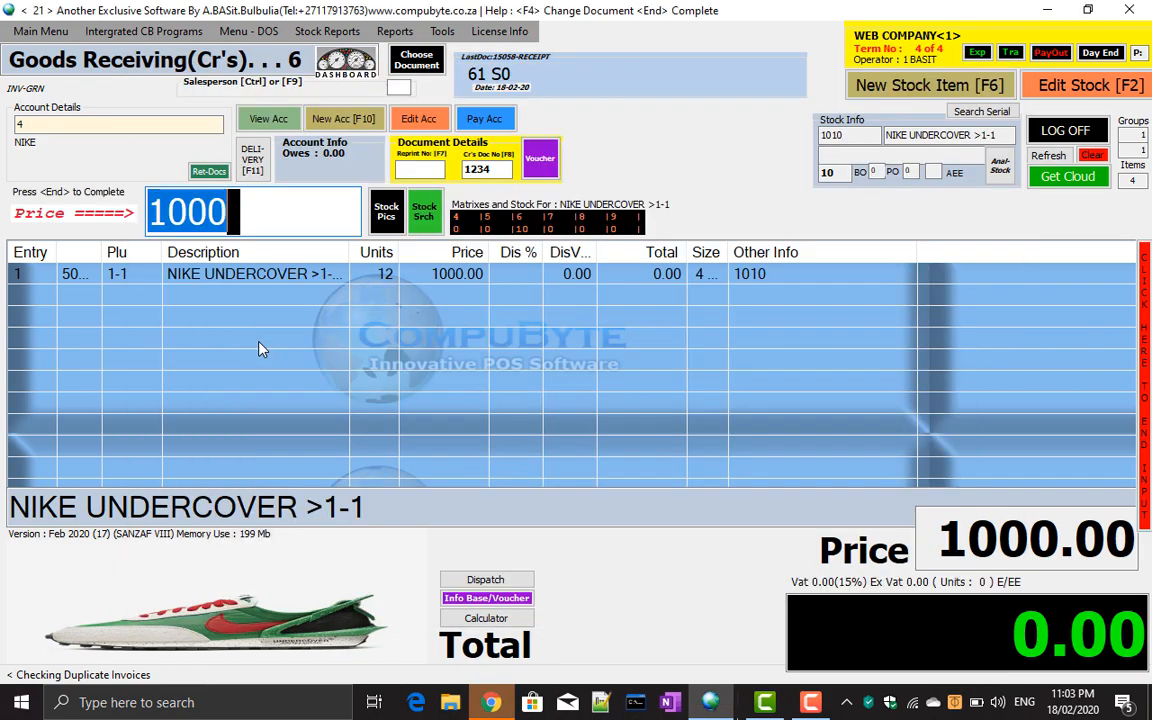
key("Return")
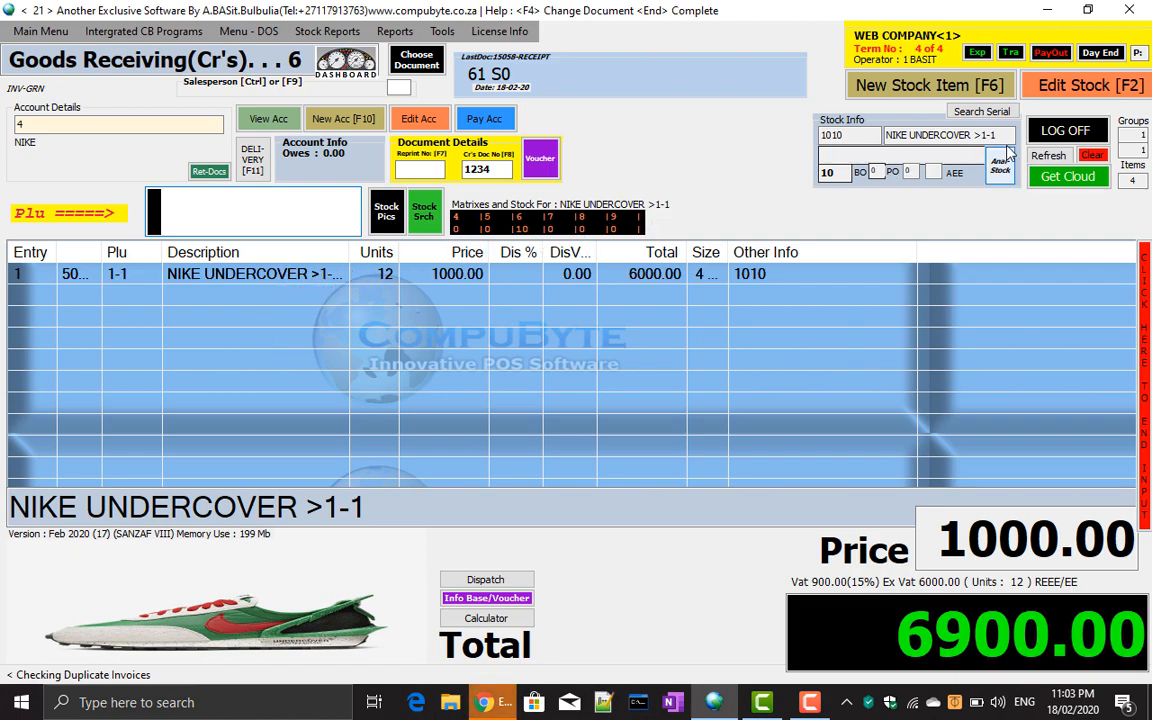
Change NIKE UNDERCOVER's web brand to NIKE>SHOE>RUNNER and update its stock record.
left_click(1075, 92)
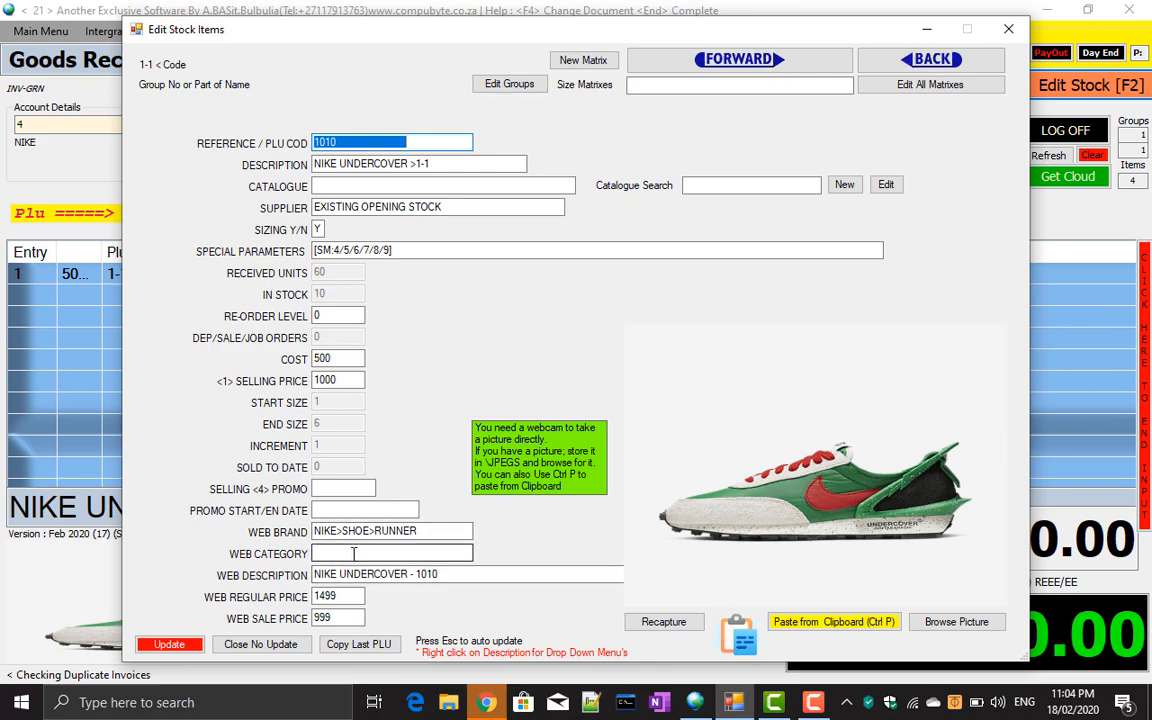
left_click(424, 531)
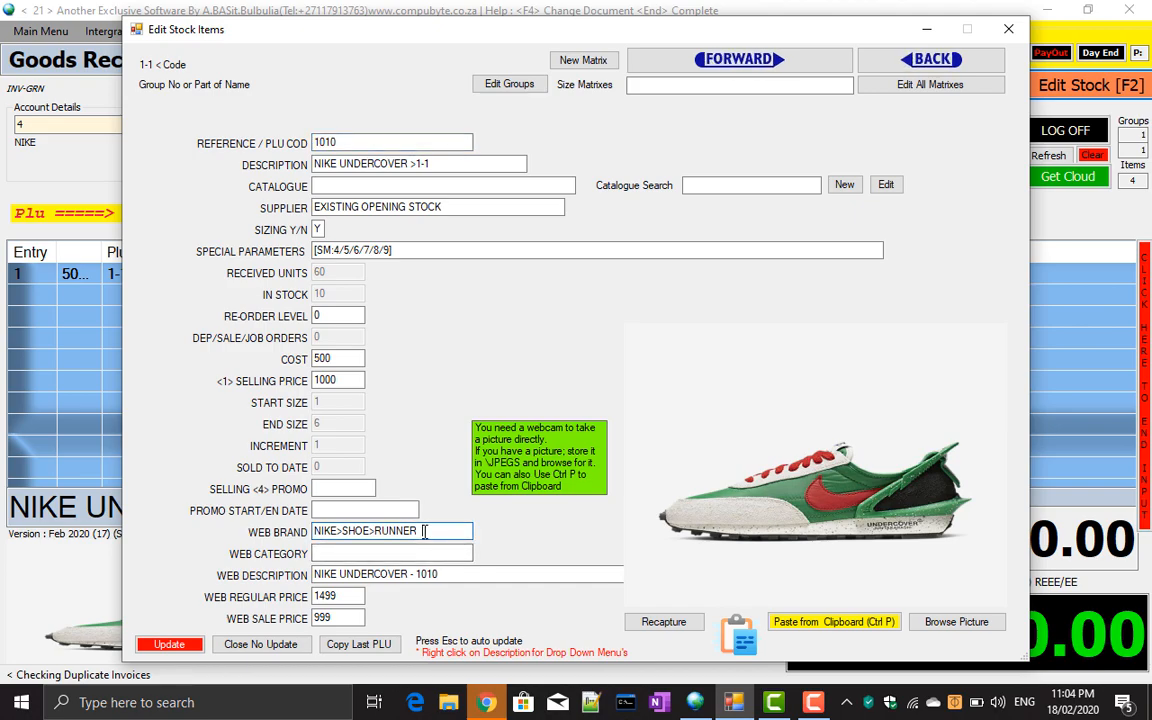
key("BackSpace")
key("BackSpace")
key("BackSpace")
key("BackSpace")
key("BackSpace")
key("BackSpace")
key("BackSpace")
key("BackSpace")
key("BackSpace")
key("BackSpace")
key("BackSpace")
key("BackSpace")
key("BackSpace")
key("BackSpace")
key("BackSpace")
key("BackSpace")
key("BackSpace")
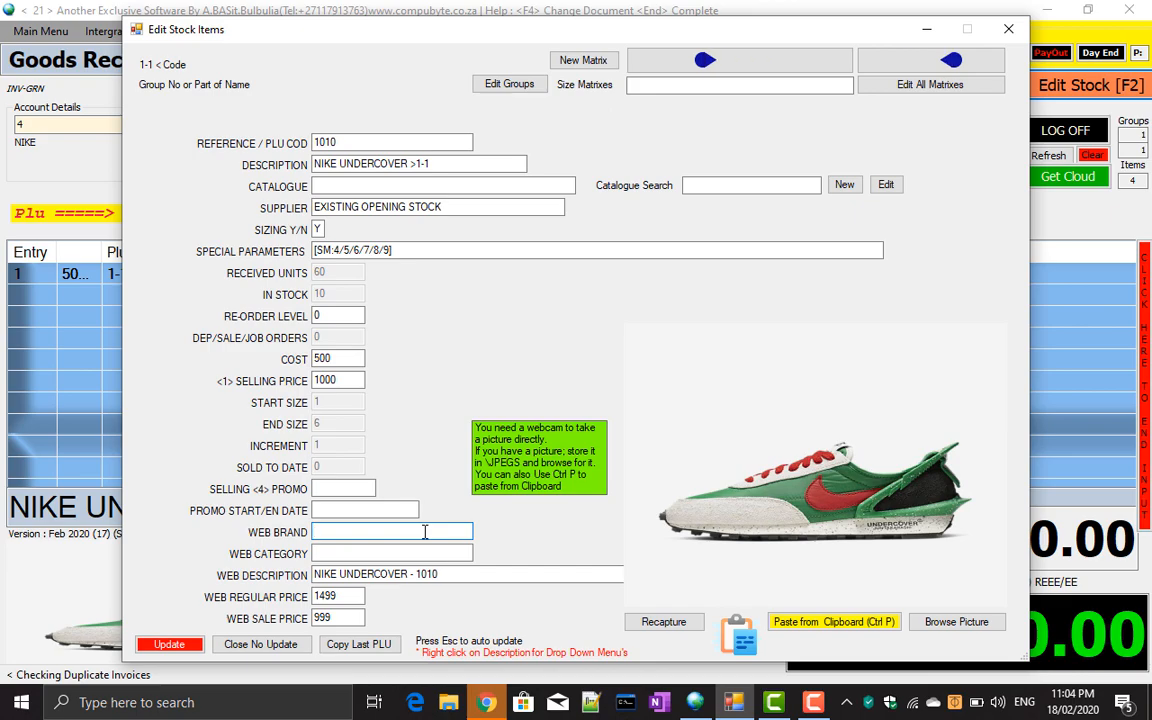
type("ni")
key("BackSpace")
key("BackSpace")
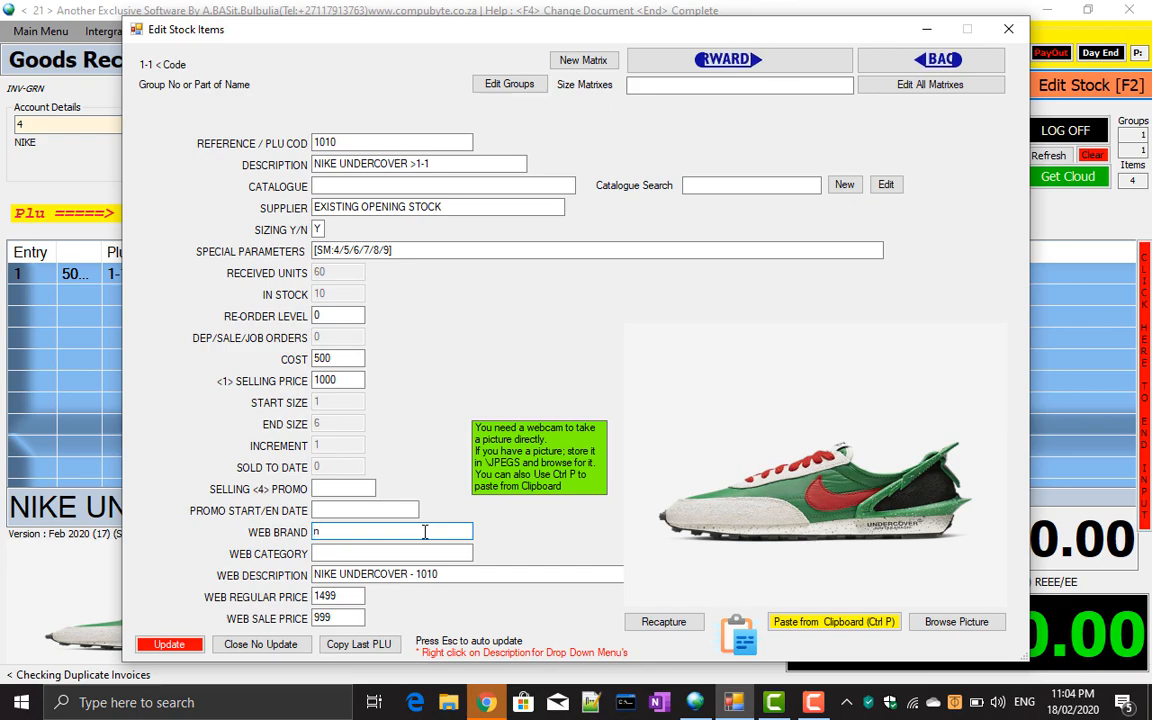
type("NIKE")
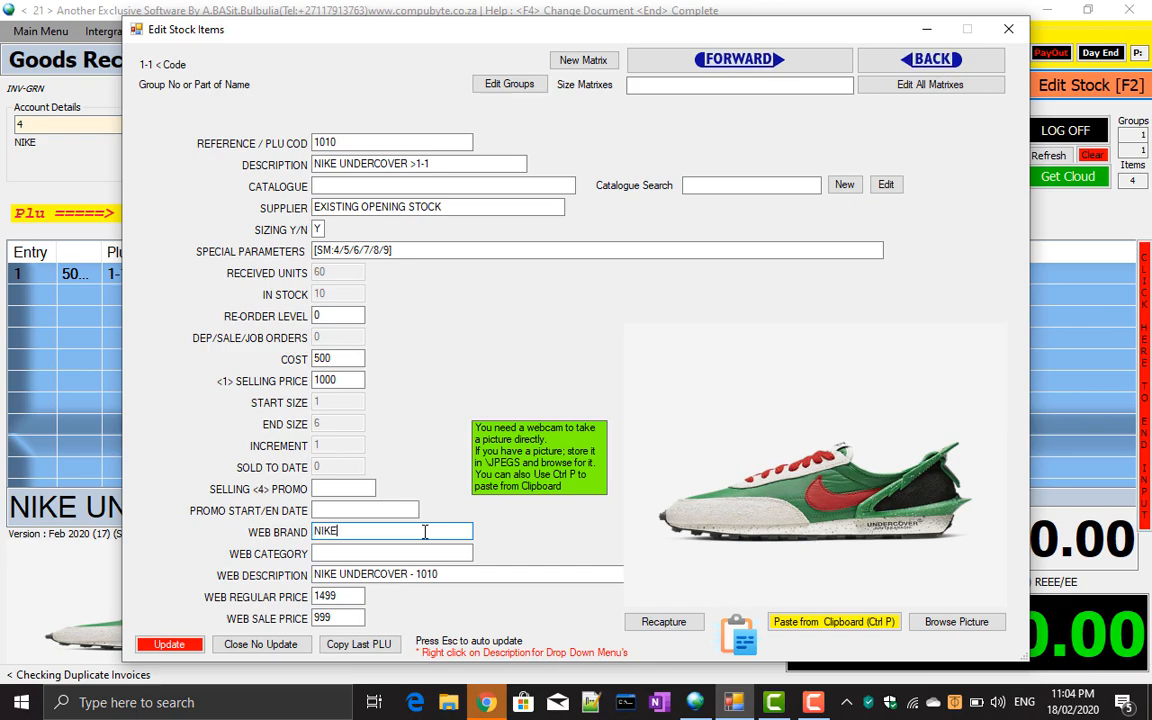
type(">SHOE>RUNNER")
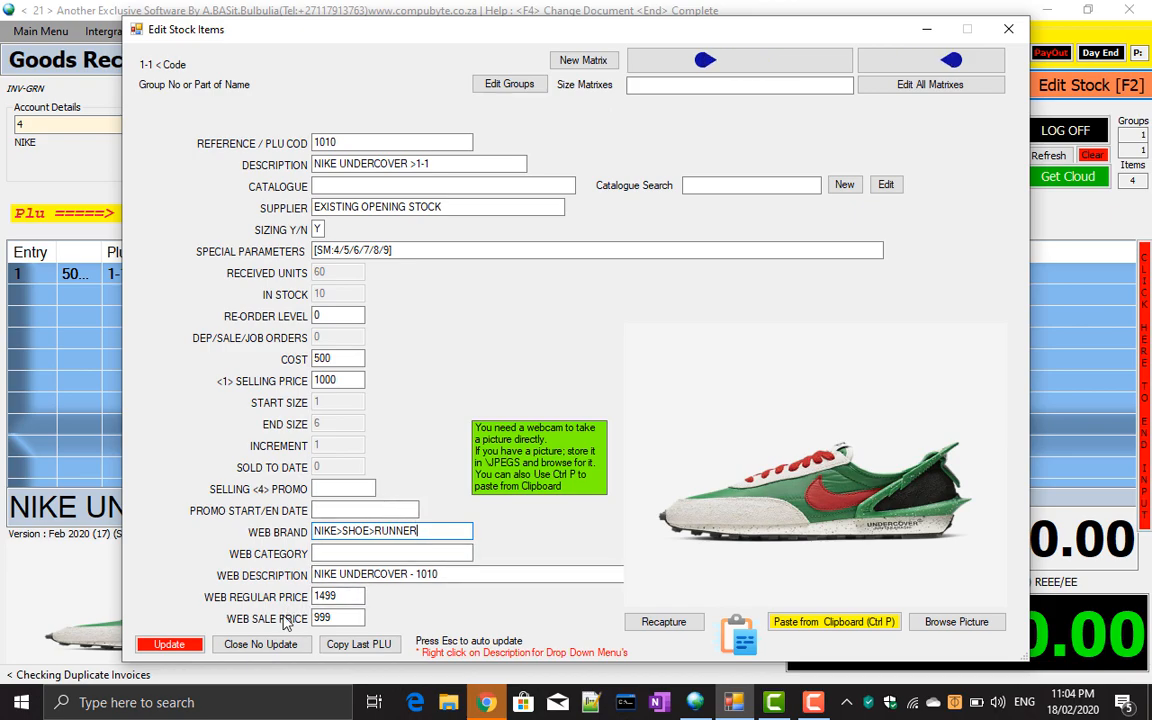
left_click(195, 649)
key("BackSpace")
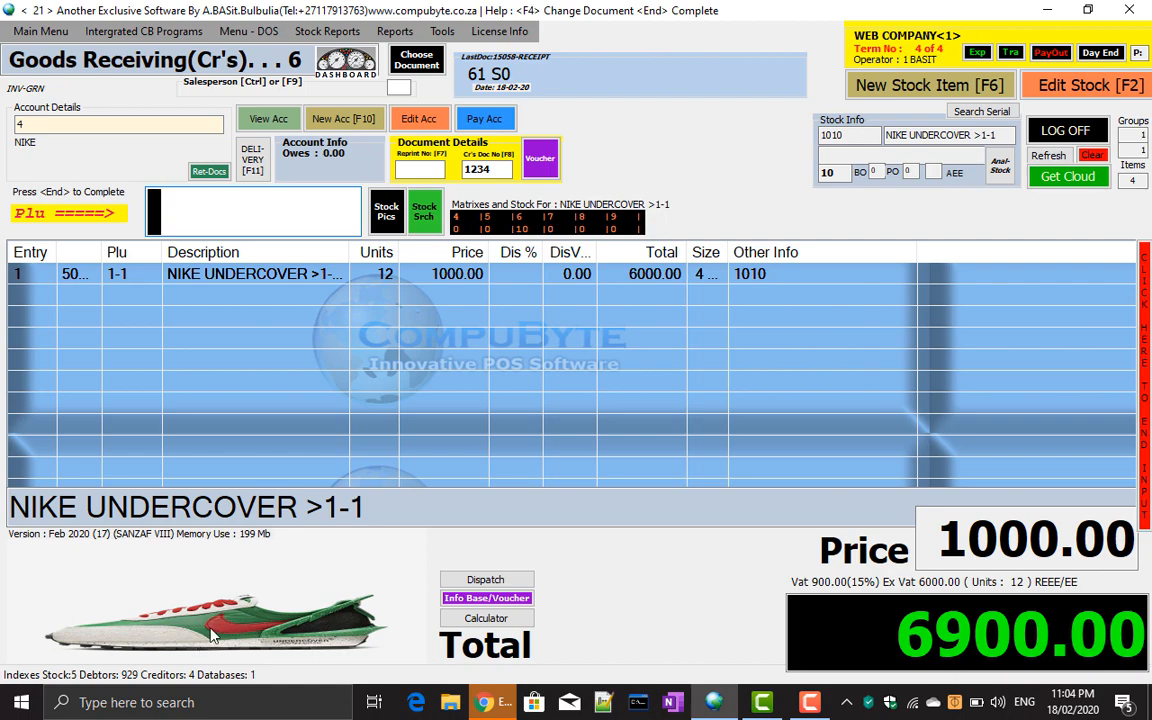
Add PLU 1-2 and set the LBP6030 Canon printer's web regular price to 2000, saving it.
type("1-2")
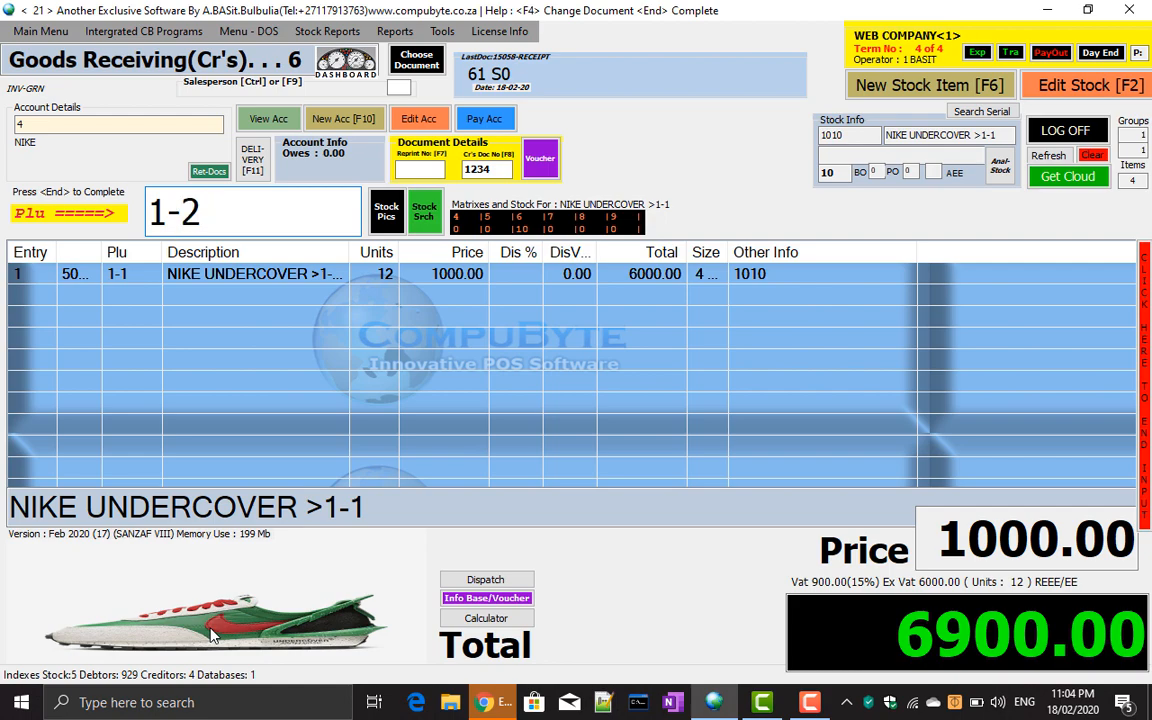
key("Return")
key("Return")
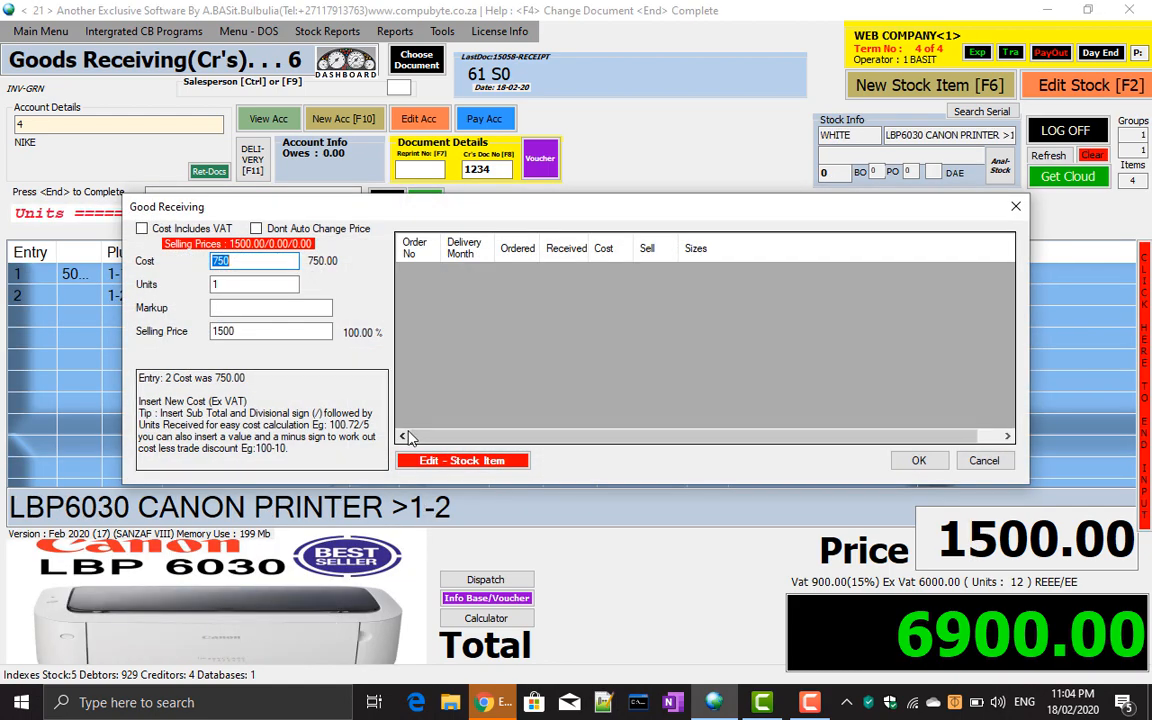
left_click(440, 461)
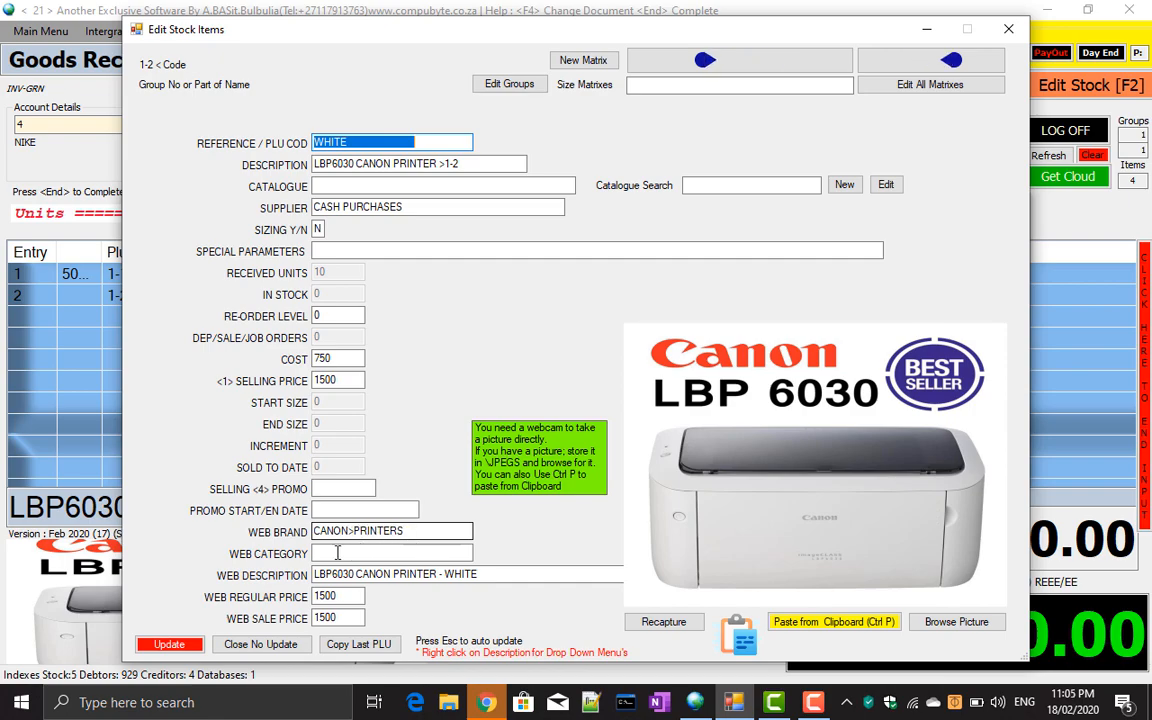
left_click(347, 595)
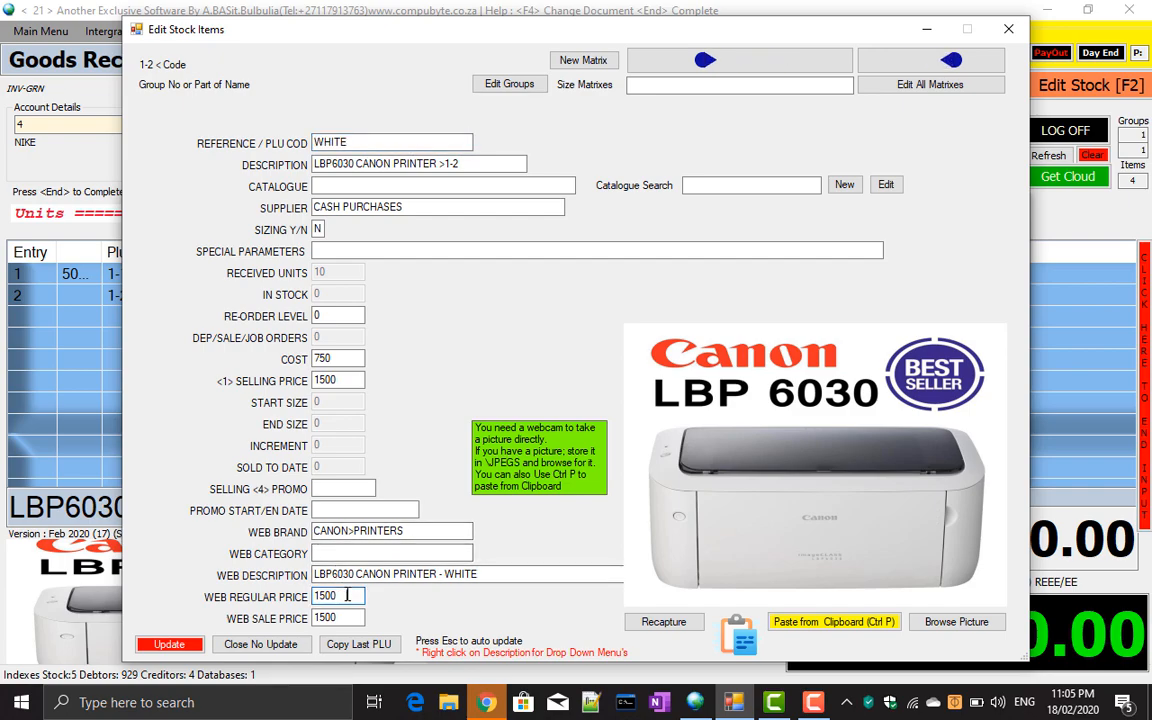
type("2000")
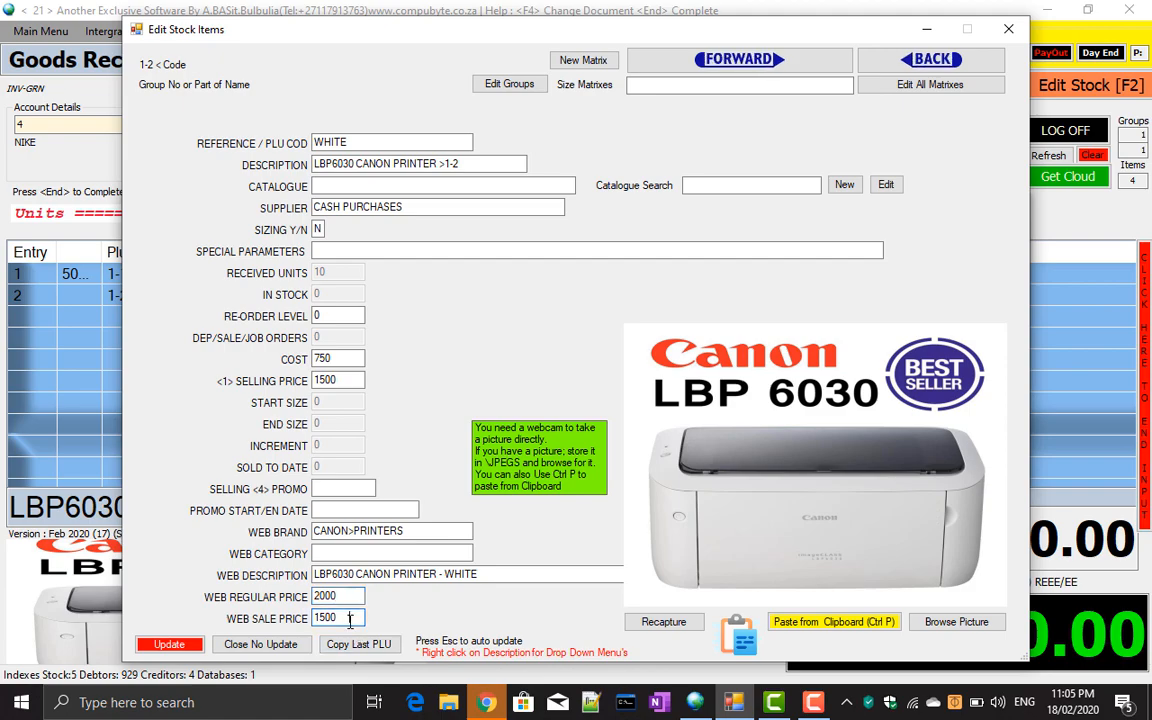
left_click(169, 644)
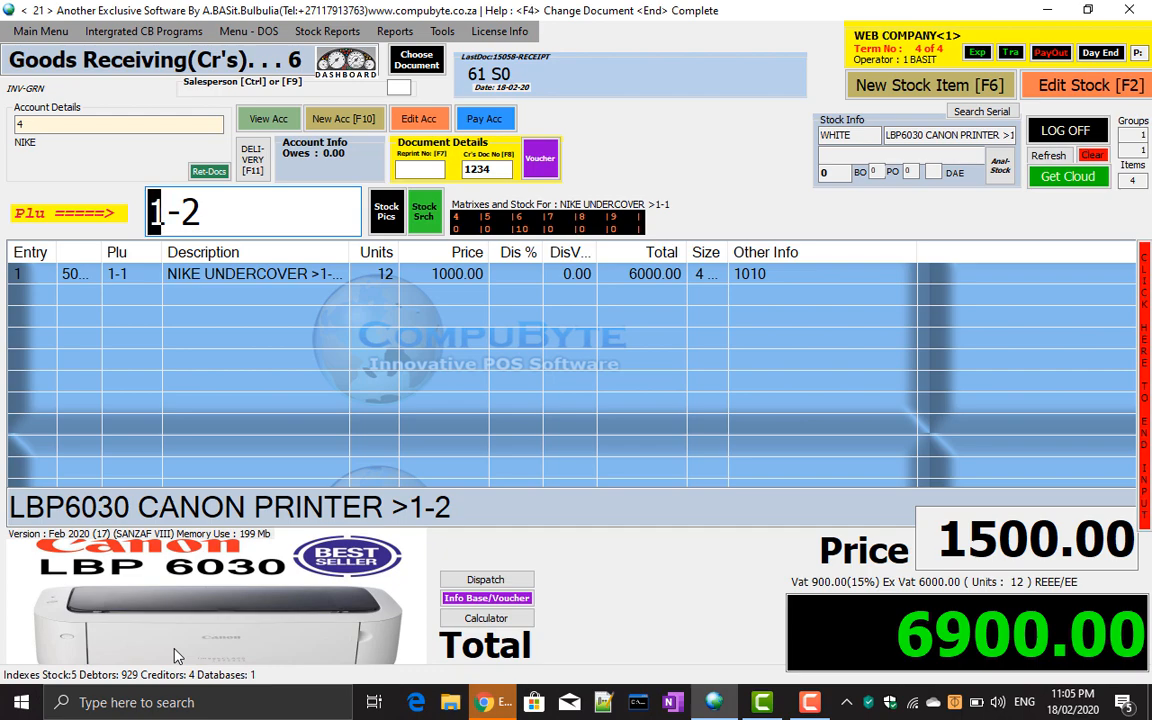
Accept one LBP6030 printer and complete the NIKE INV-GRN document at 7762.50.
key("Return")
key("Return")
key("Return")
key("Return")
key("Return")
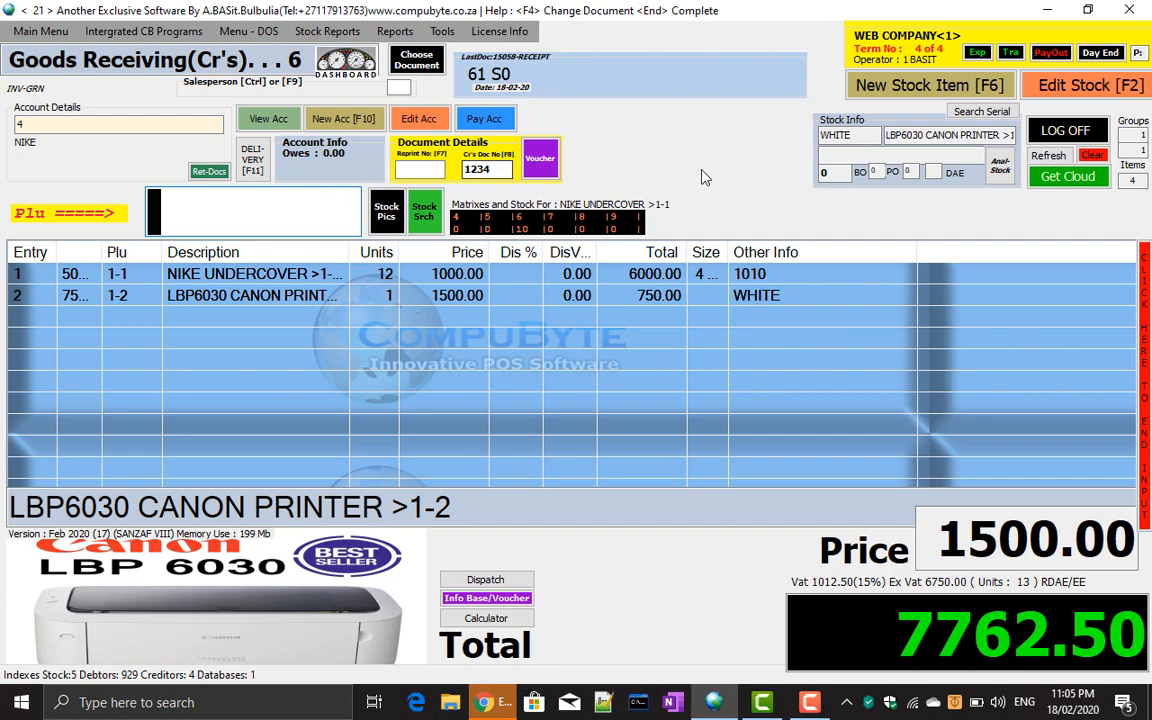
left_click(1145, 358)
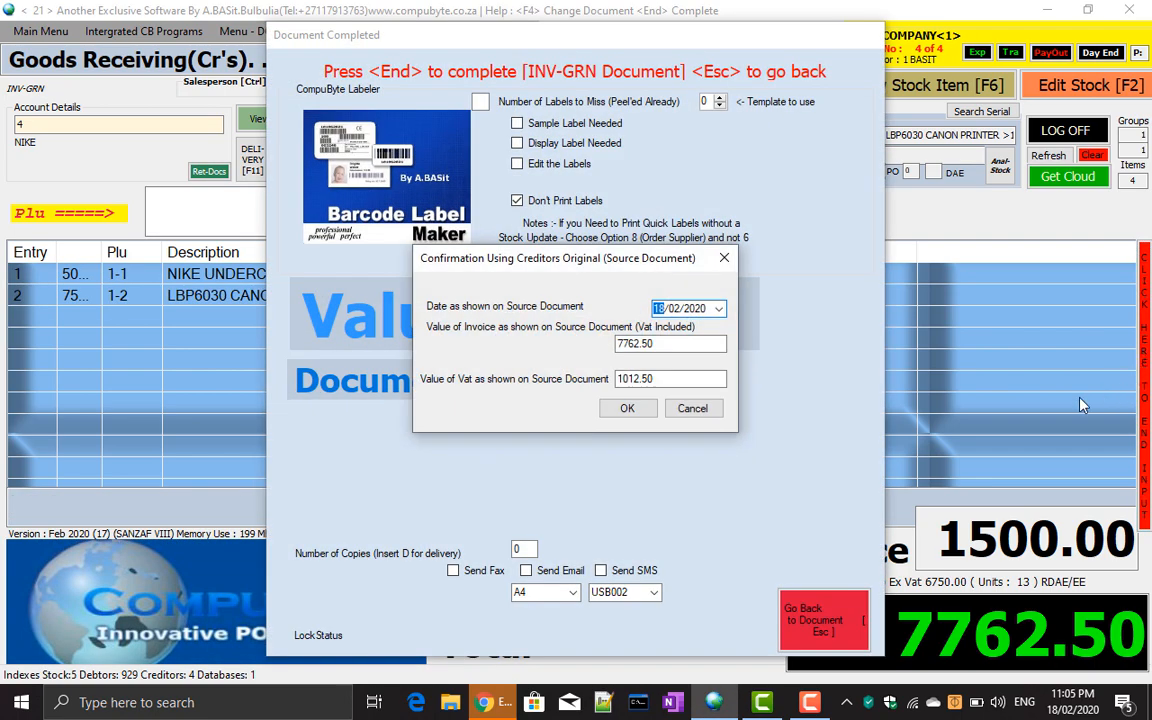
left_click(627, 410)
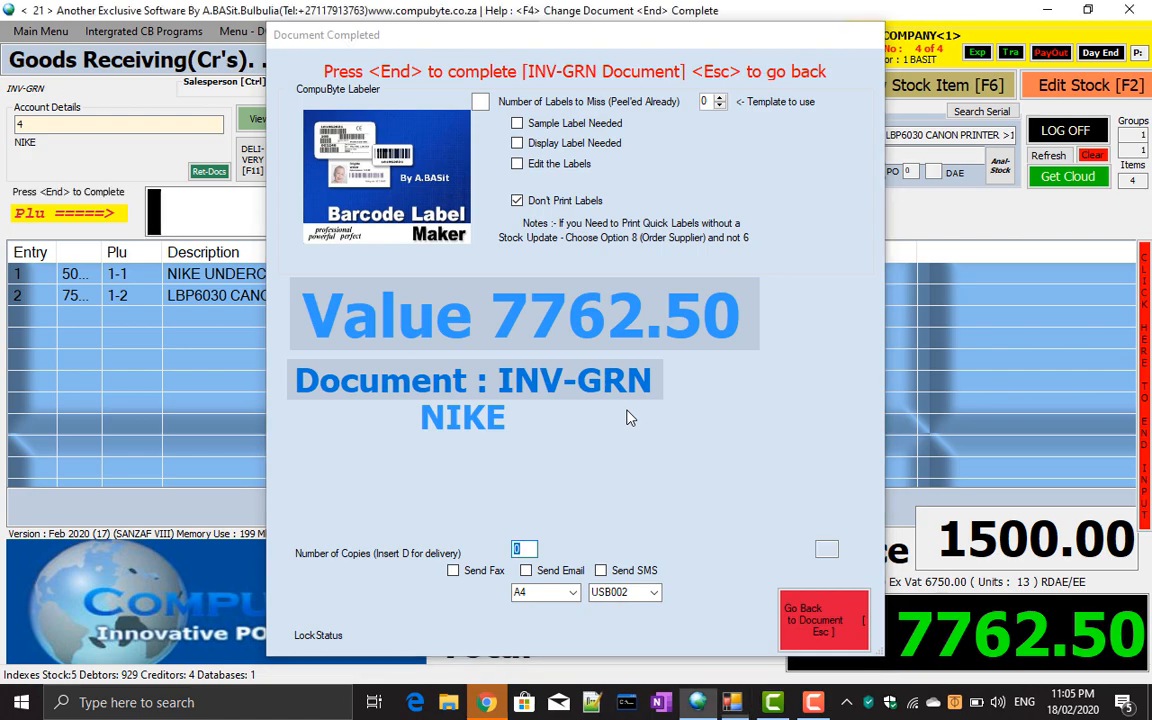
key("Escape")
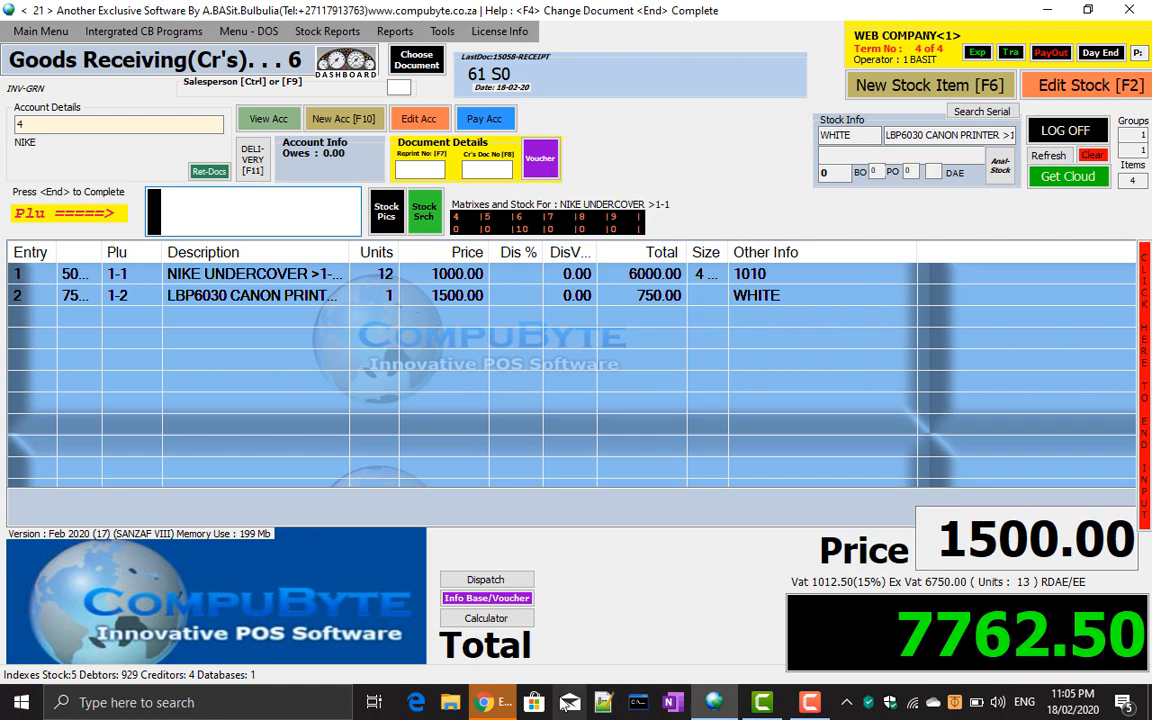
Bring the WooCommerce admin forward and list all products.
mouse_move(487, 708)
left_click(515, 560)
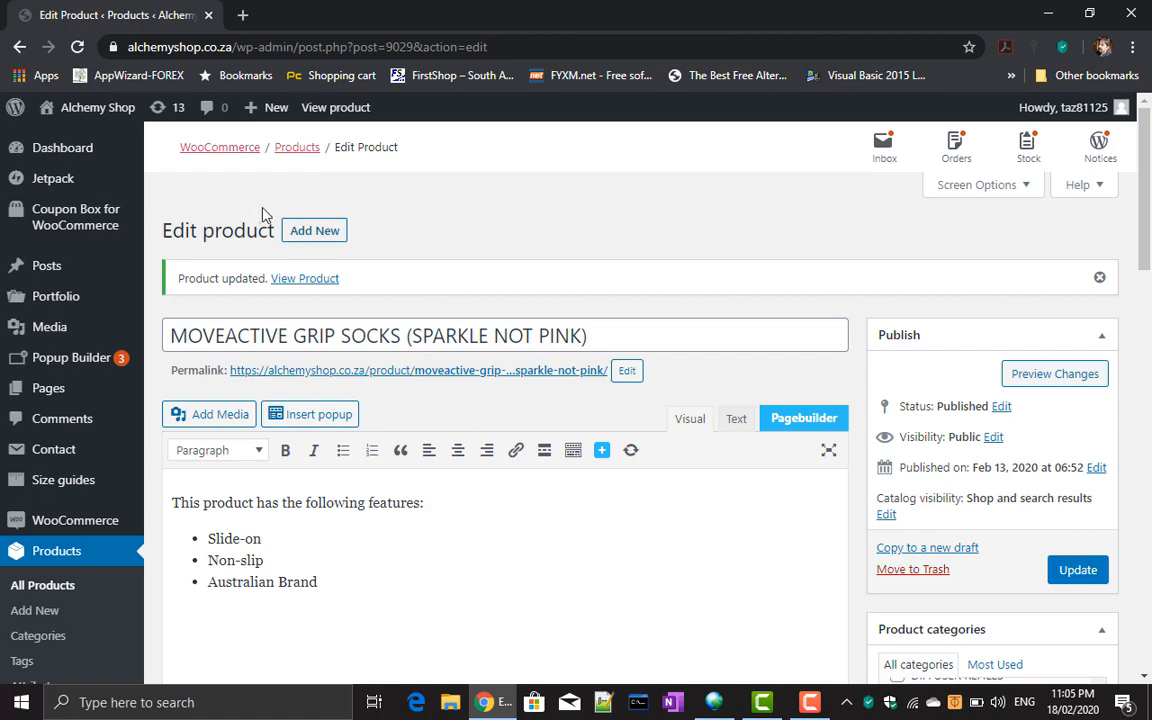
left_click(74, 592)
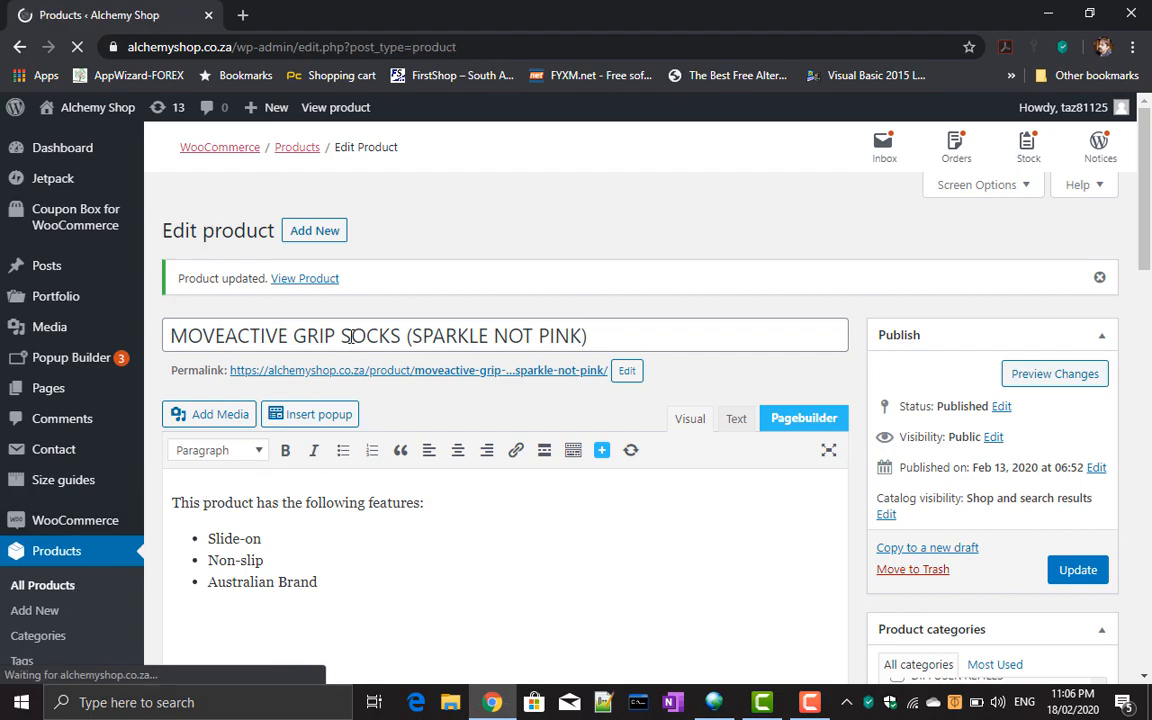
Review the MOVEACTIVE GRIP SOCKS edit page, then minimize Chrome back to the POS.
mouse_move(316, 372)
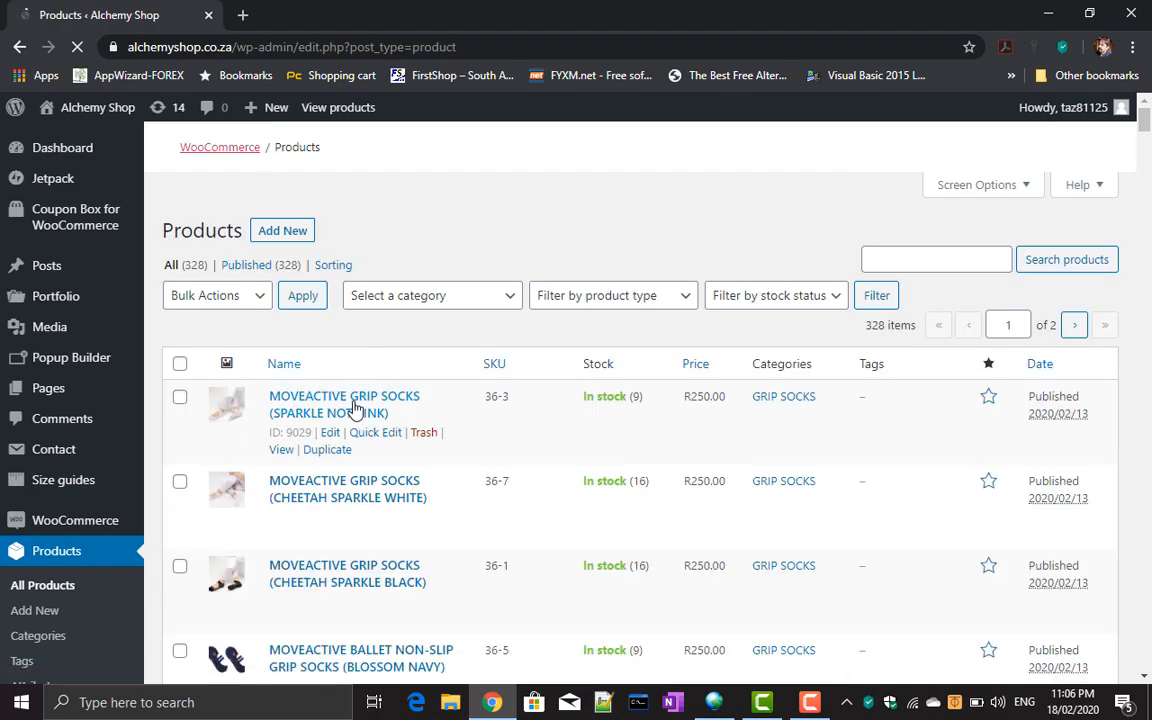
left_click(330, 432)
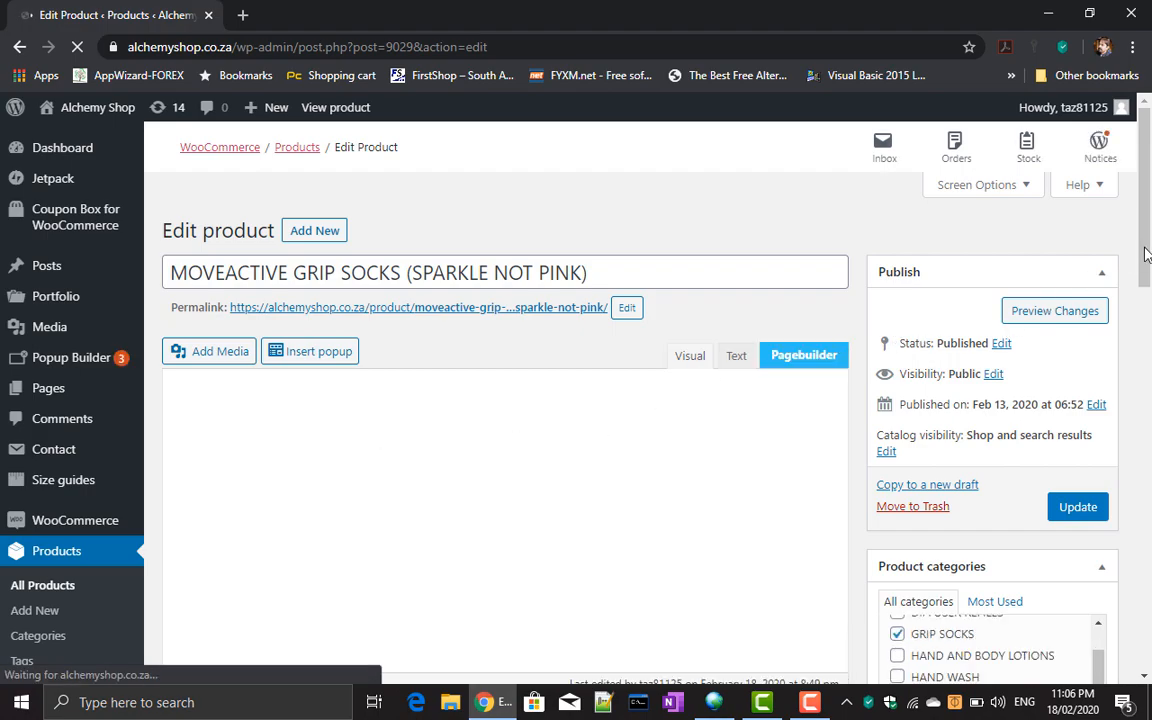
scroll(1148, 327, "down", 6)
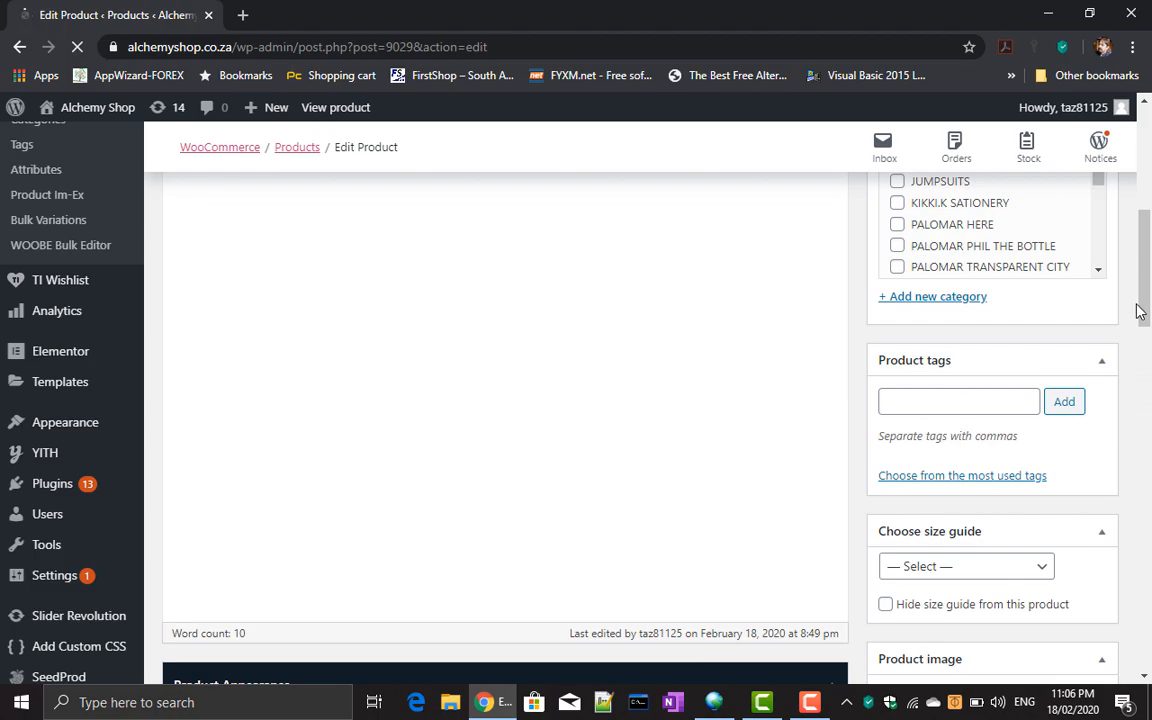
left_click_drag(1148, 298, 1110, 97)
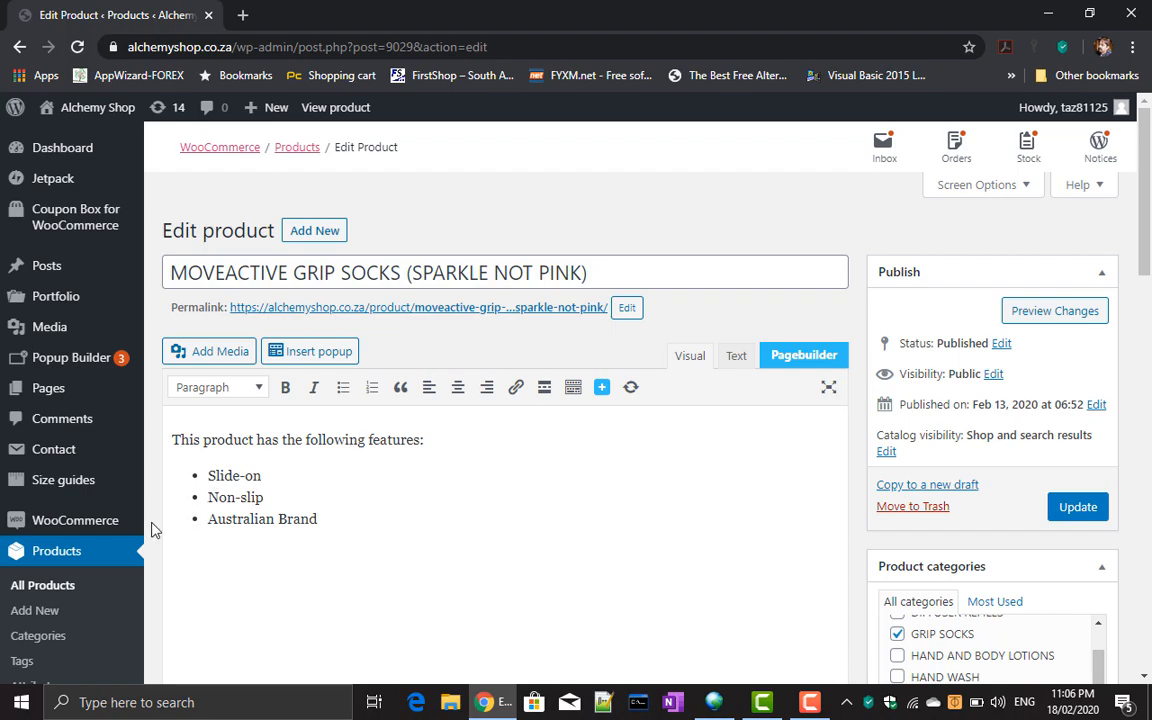
mouse_move(117, 210)
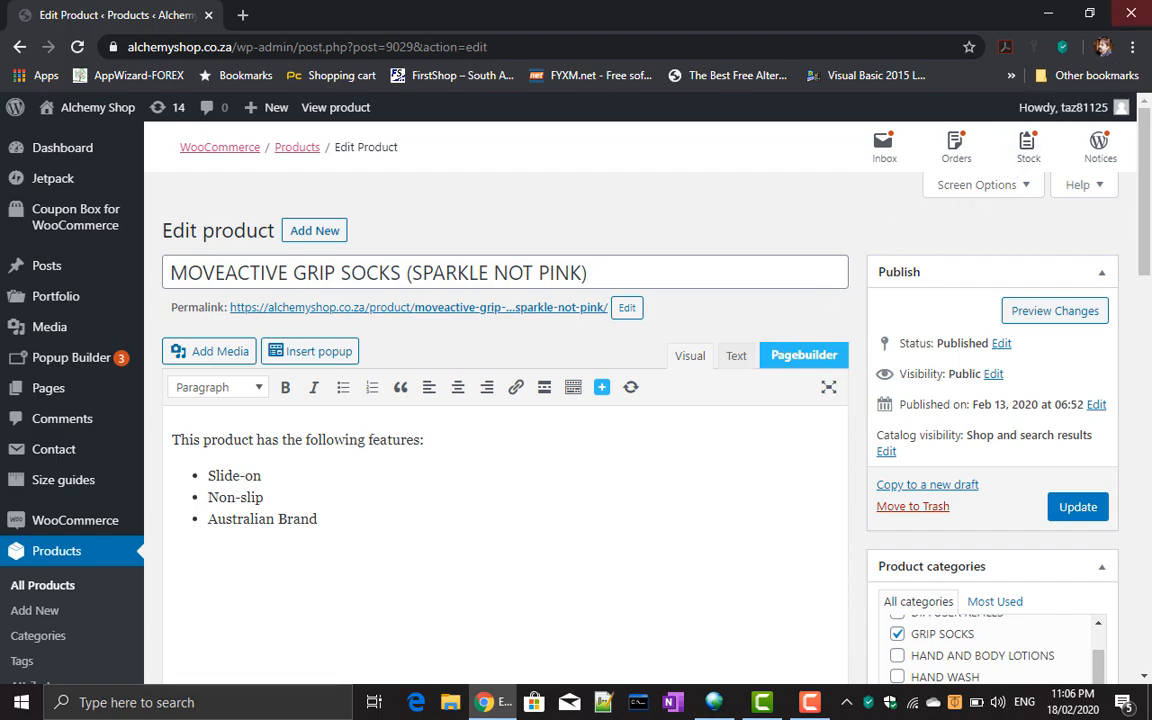
left_click(1047, 13)
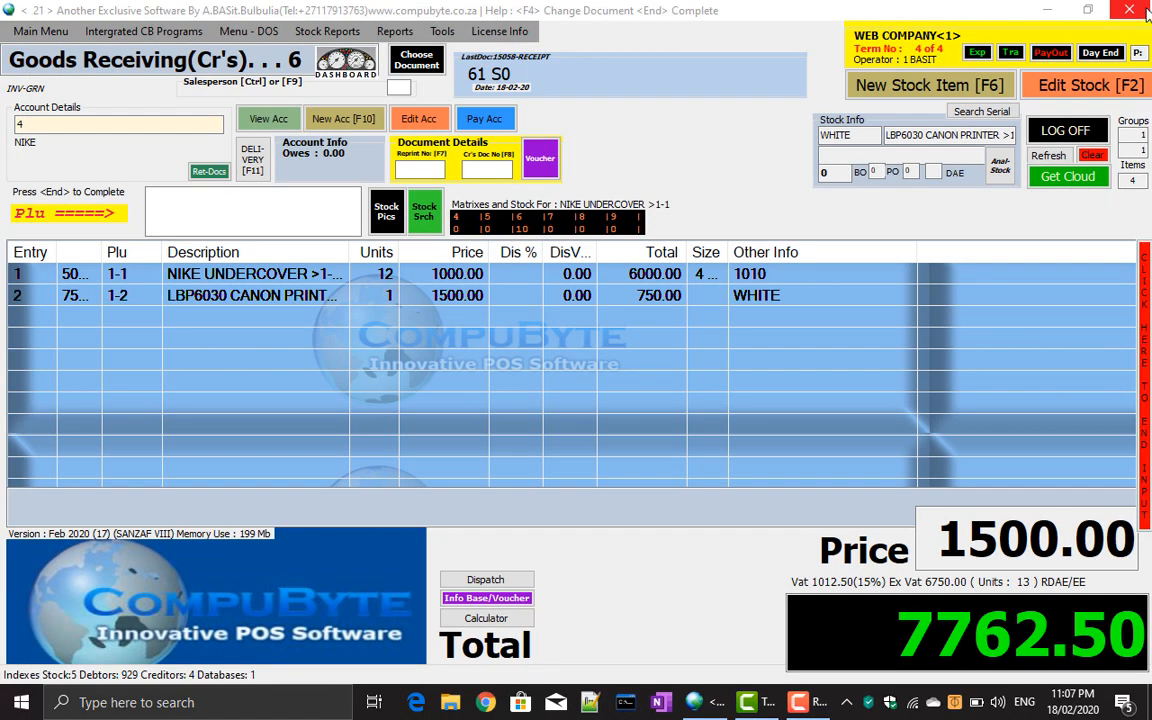
Clear the GRN to an empty cash sale and check WooCommerce pending orders, finding none.
left_click(1095, 157)
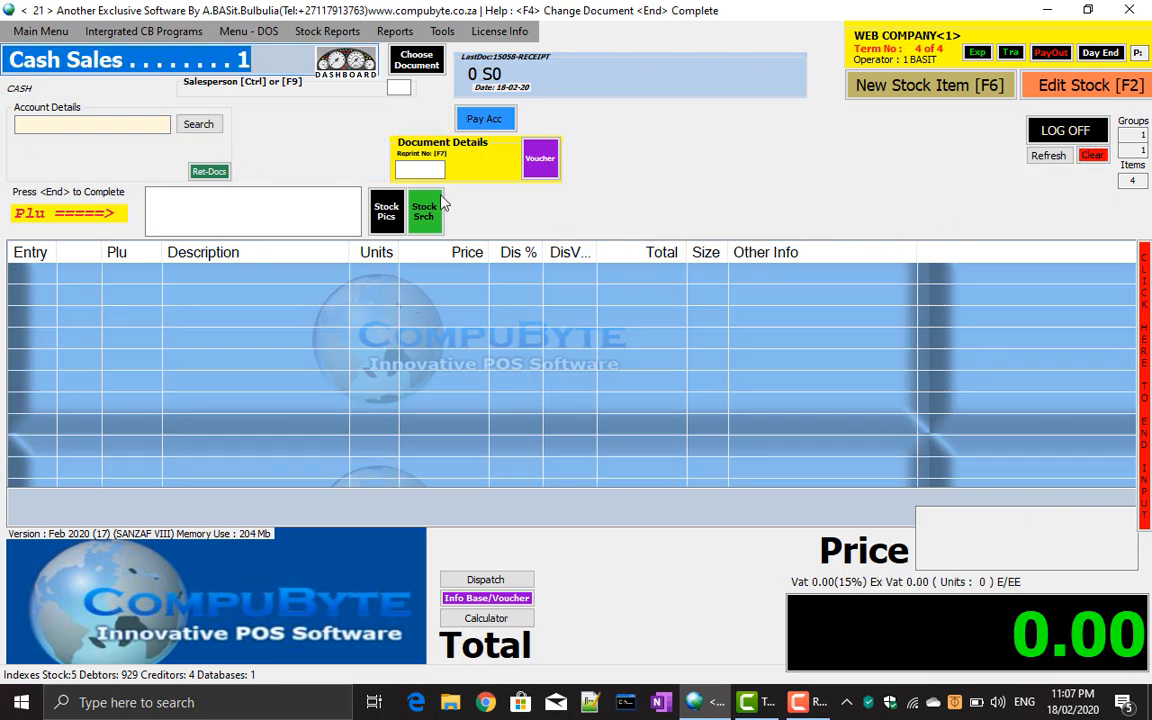
left_click(62, 32)
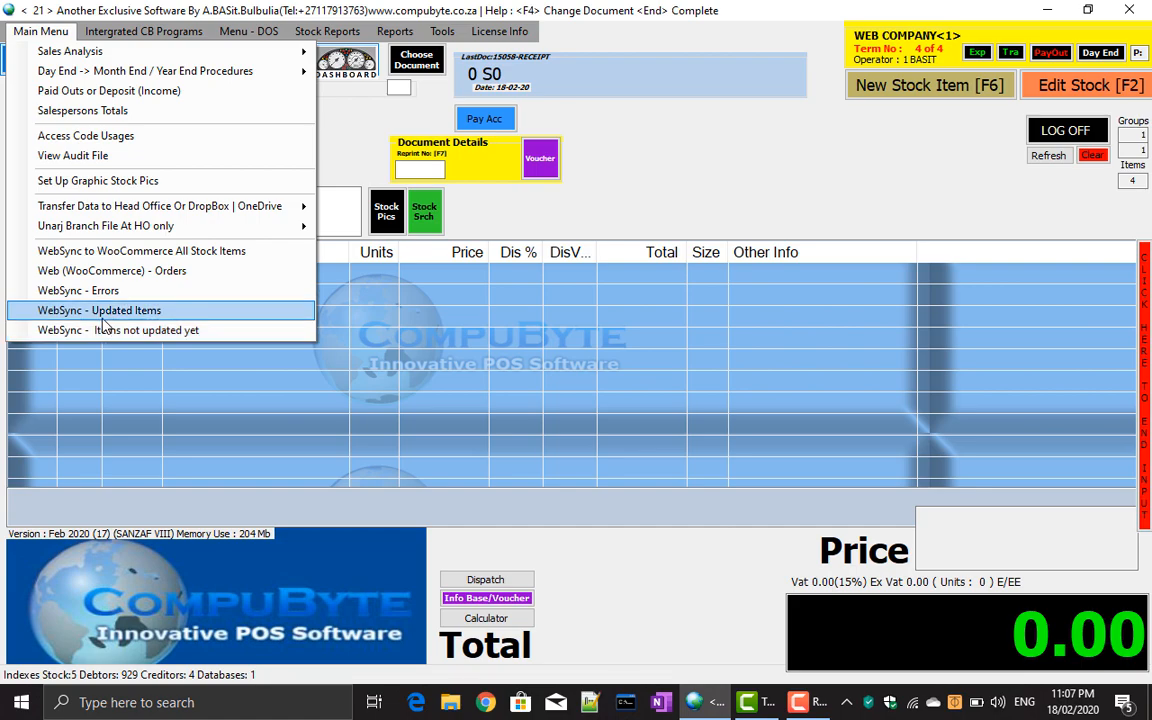
left_click(145, 272)
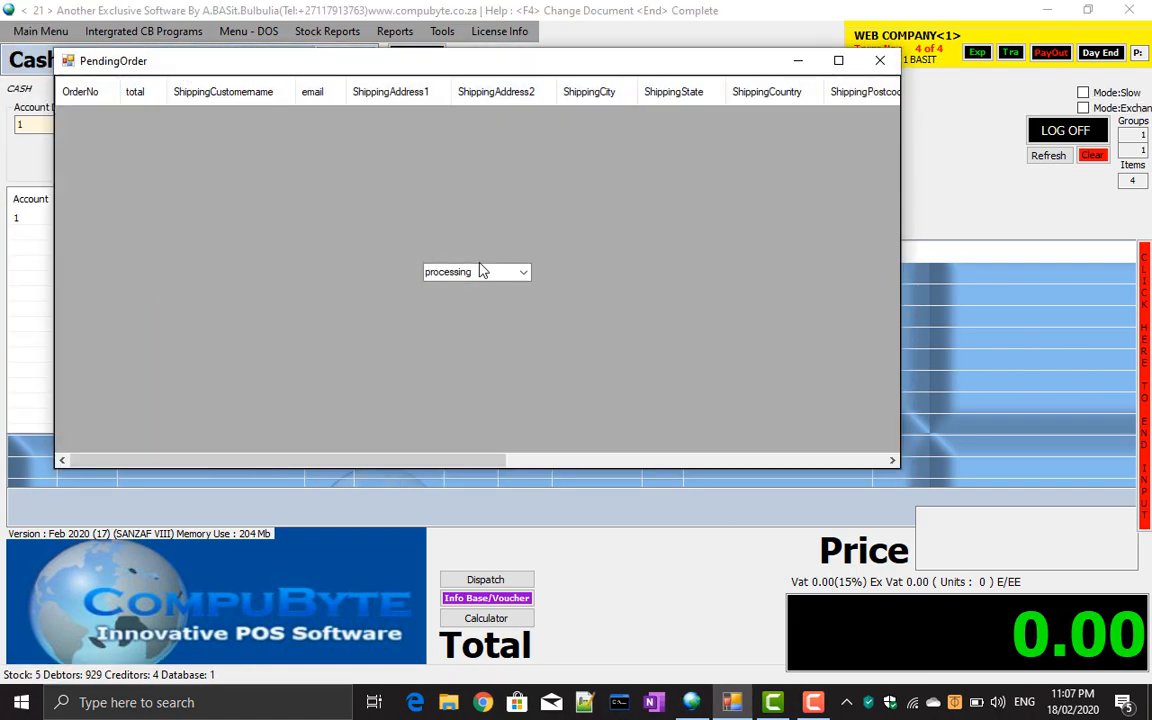
left_click(880, 62)
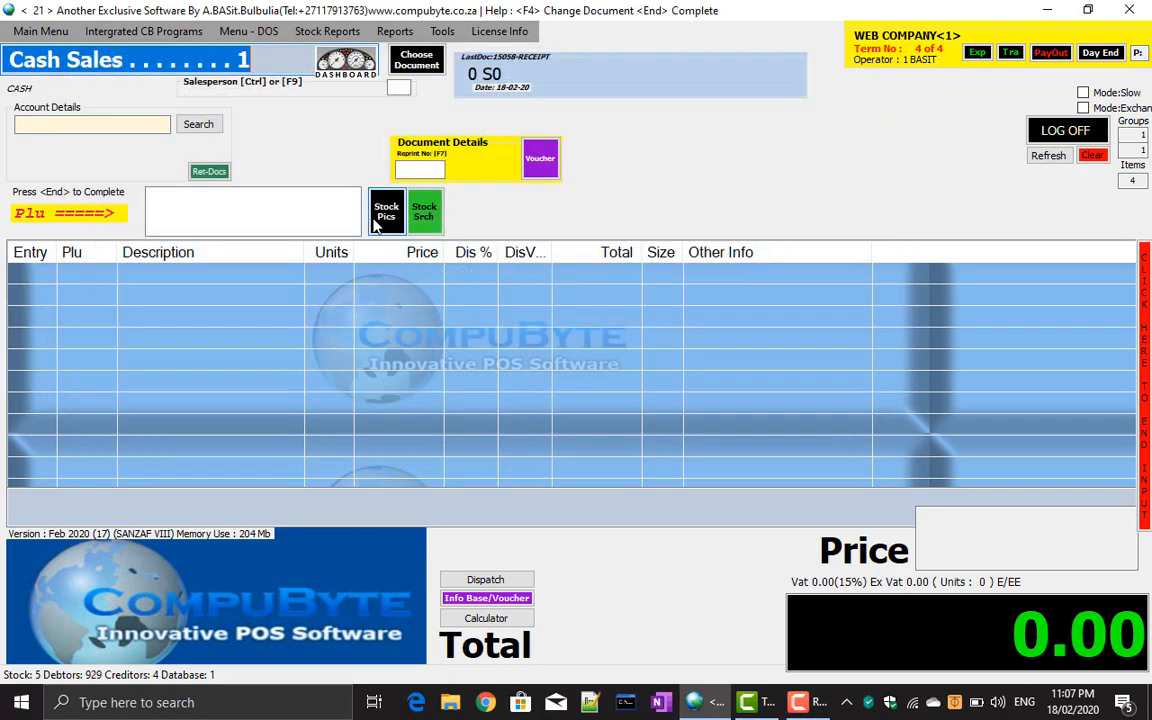
left_click(40, 31)
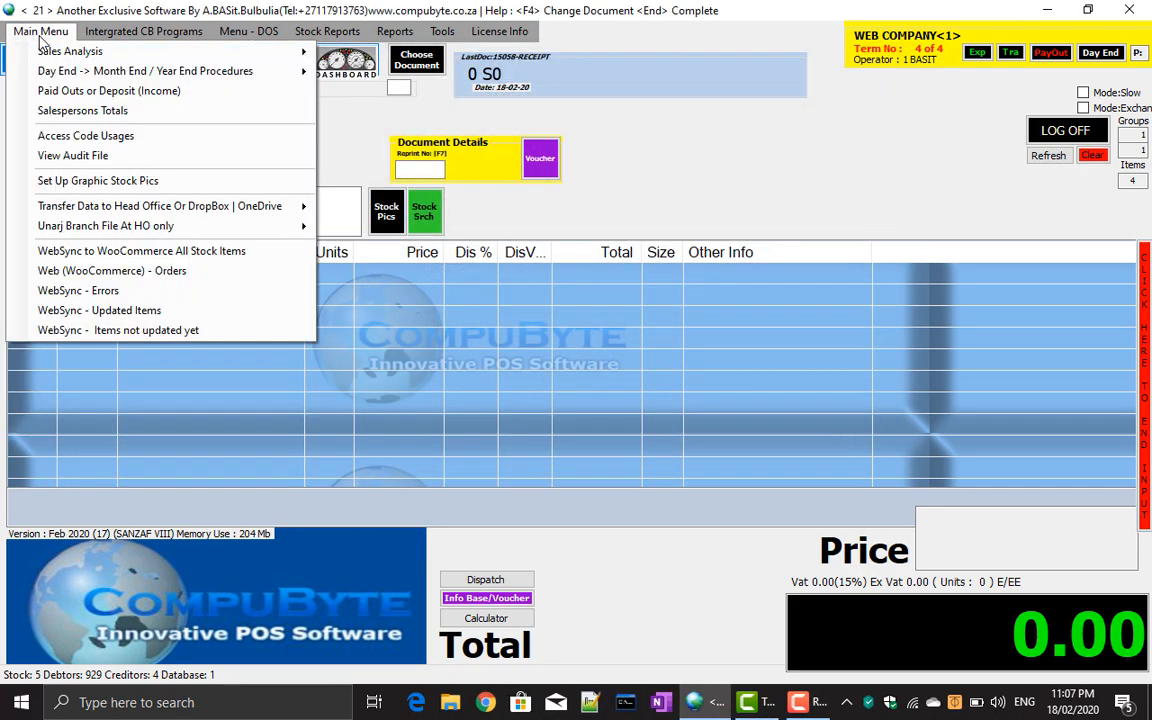
Run a stock-values-only WooCommerce sync for stock code 1-1, then close the ProductDetail window.
left_click(72, 253)
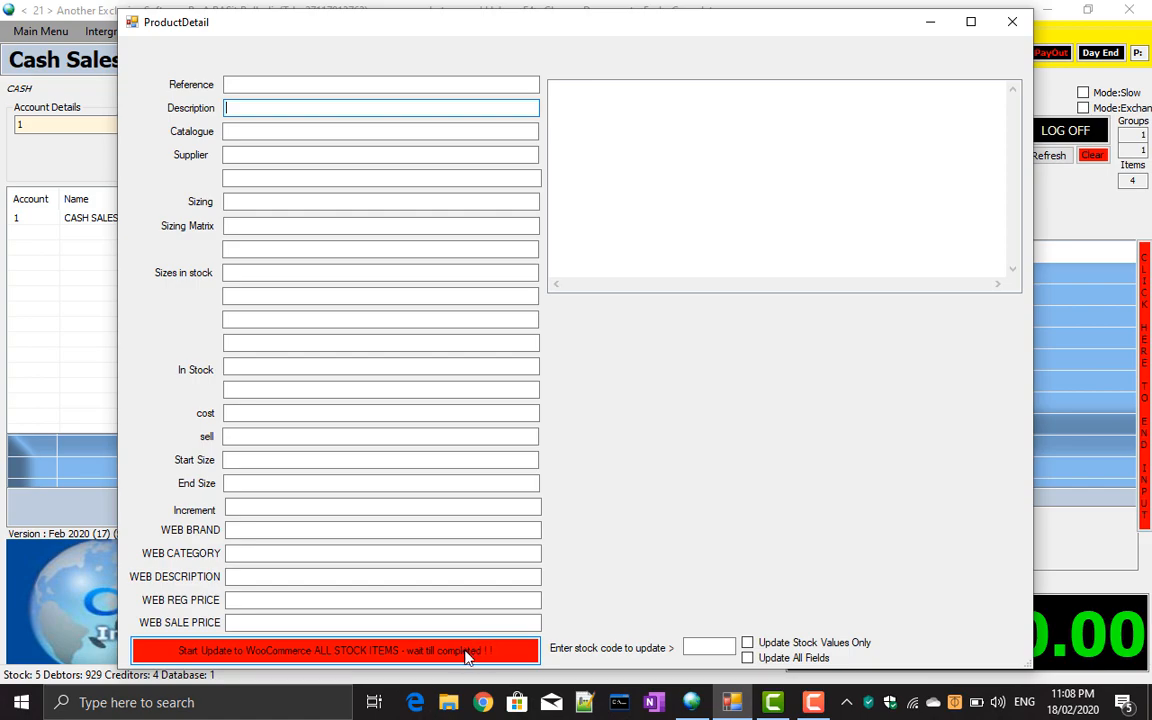
left_click(712, 644)
type("1-1")
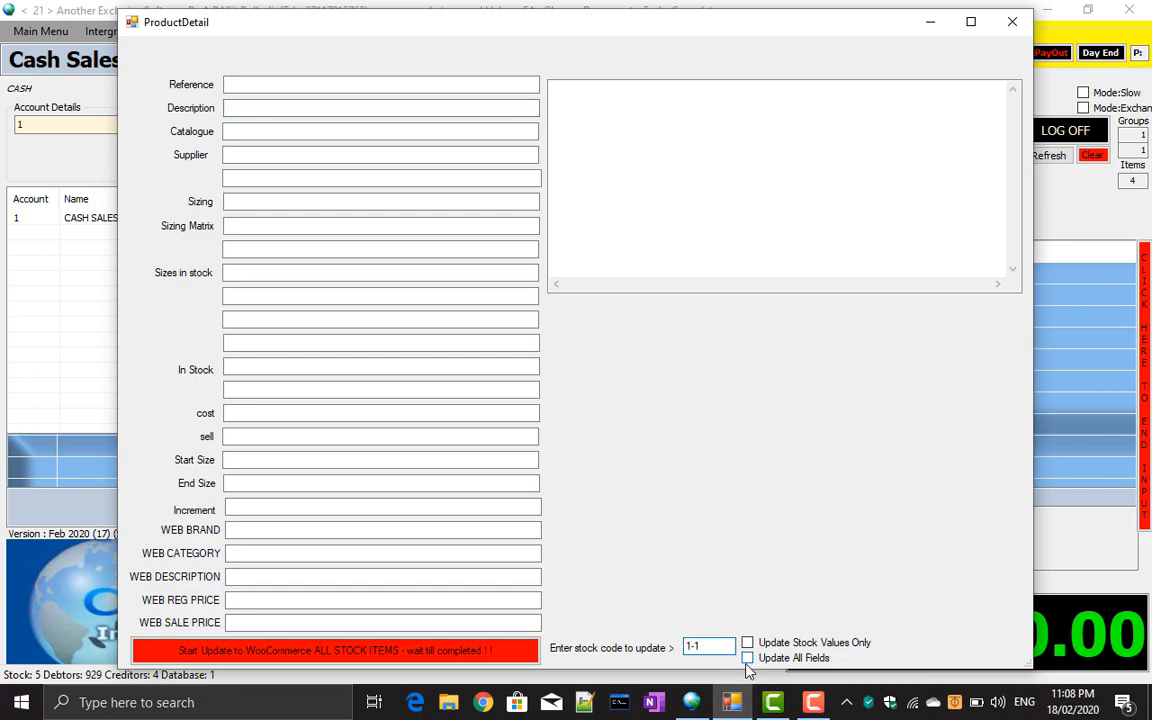
left_click(747, 643)
left_click(1014, 21)
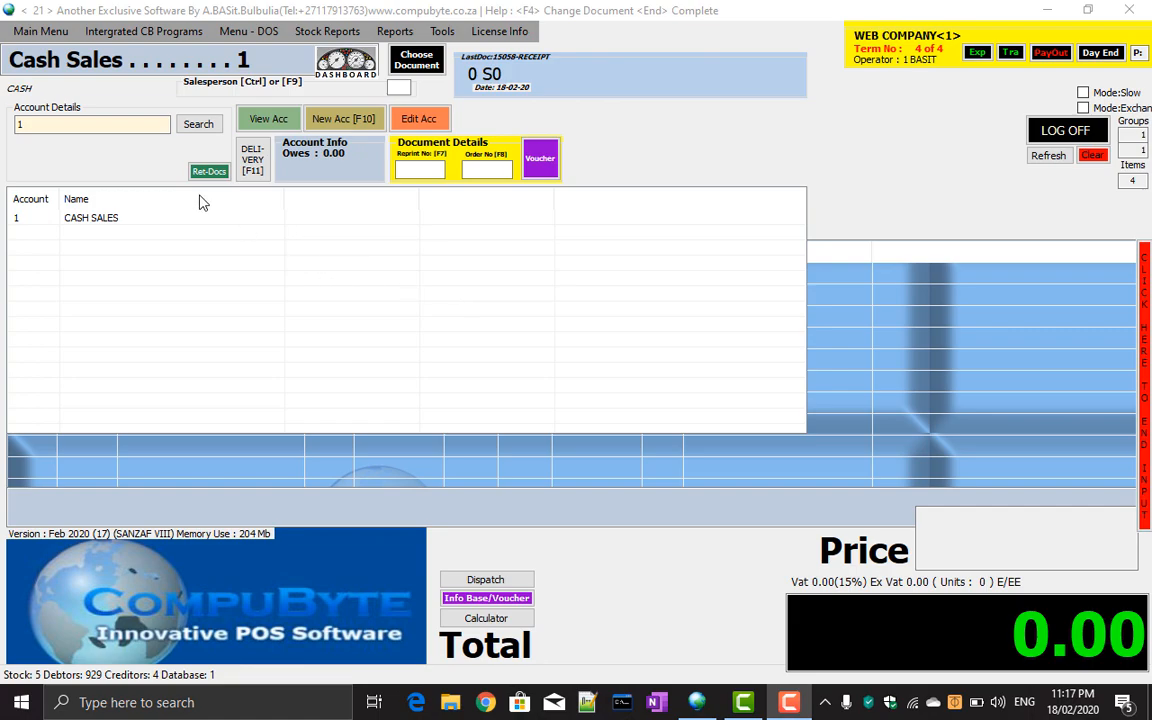
Accept cash account 1 and open a new customer account form with the password.
left_click(111, 127)
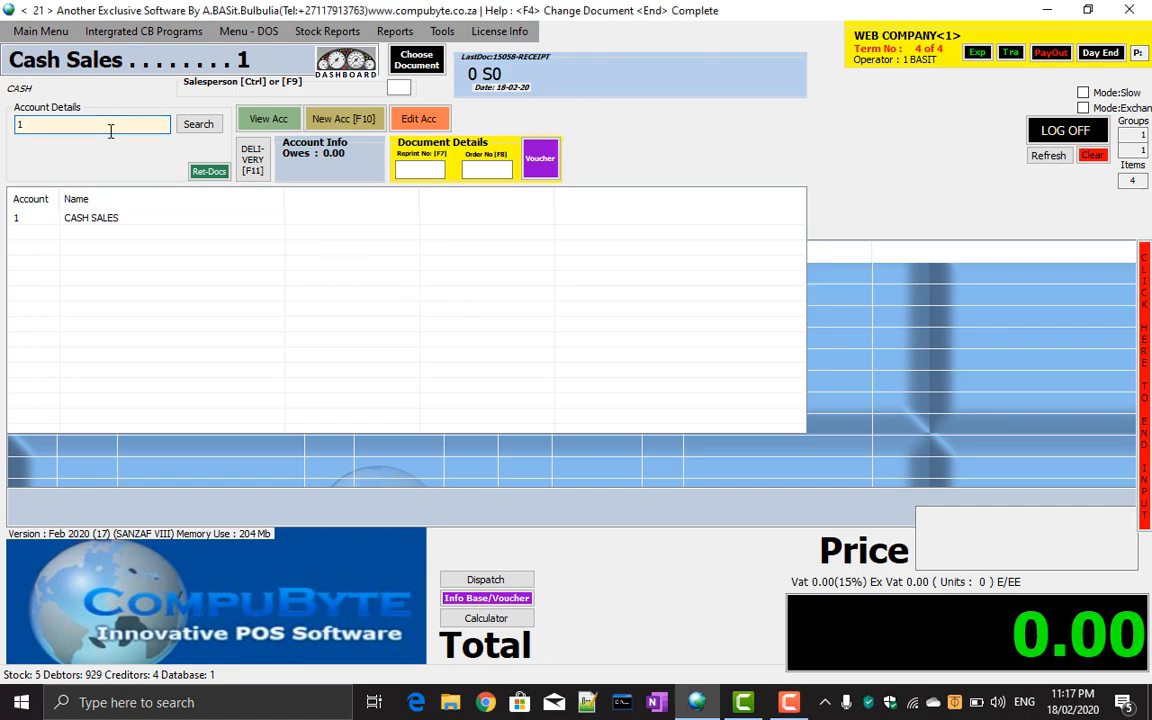
key("Return")
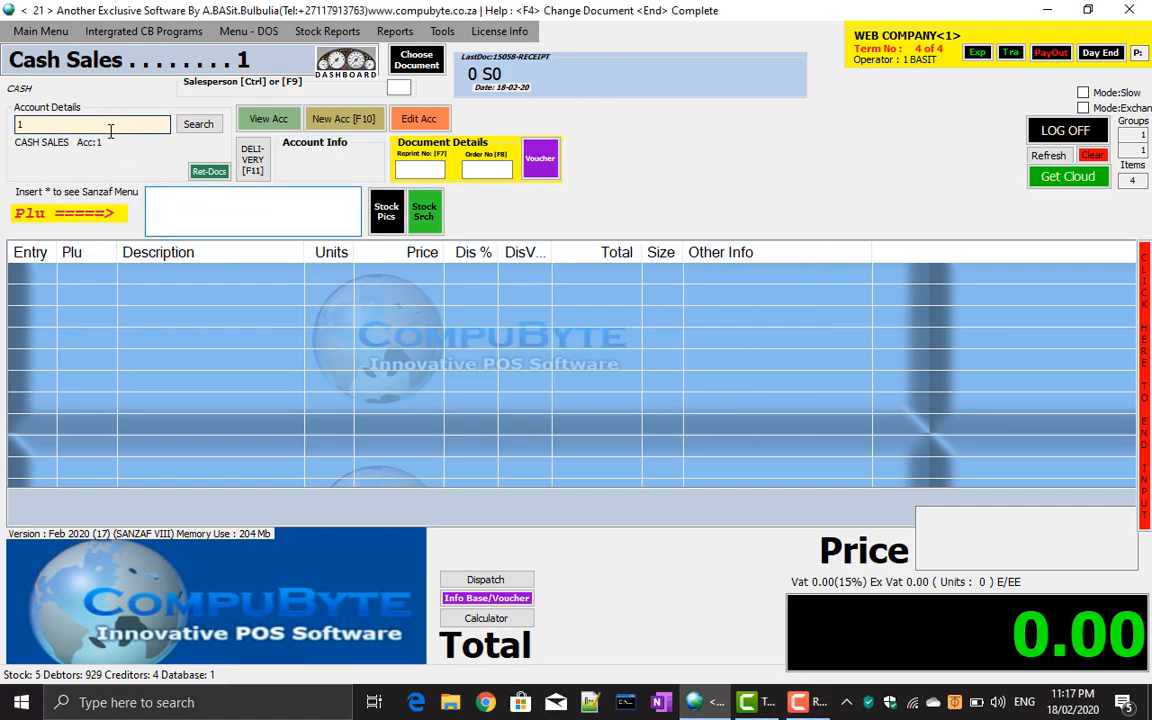
left_click(360, 118)
type("****")
key("Return")
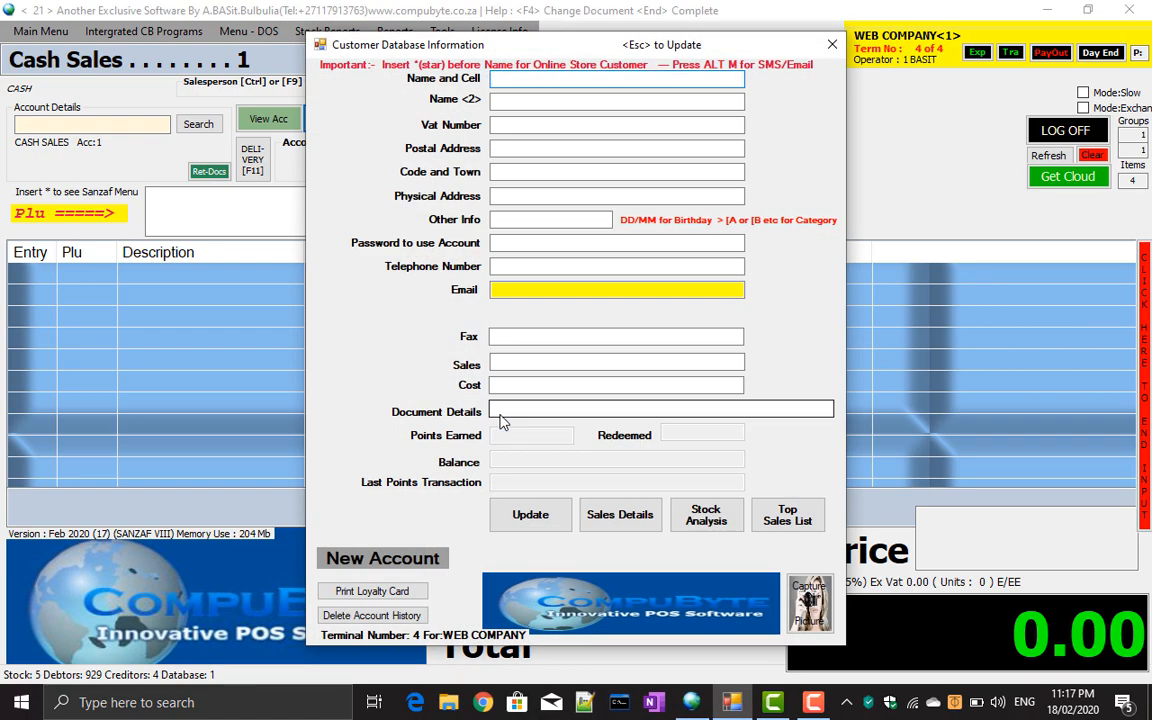
Enter the customer's name with a leading *, their e-mail and telephone, and save the account.
type("*")
type("JOE S")
type("OAAP")
key("BackSpace")
key("BackSpace")
key("BackSpace")
type("AP")
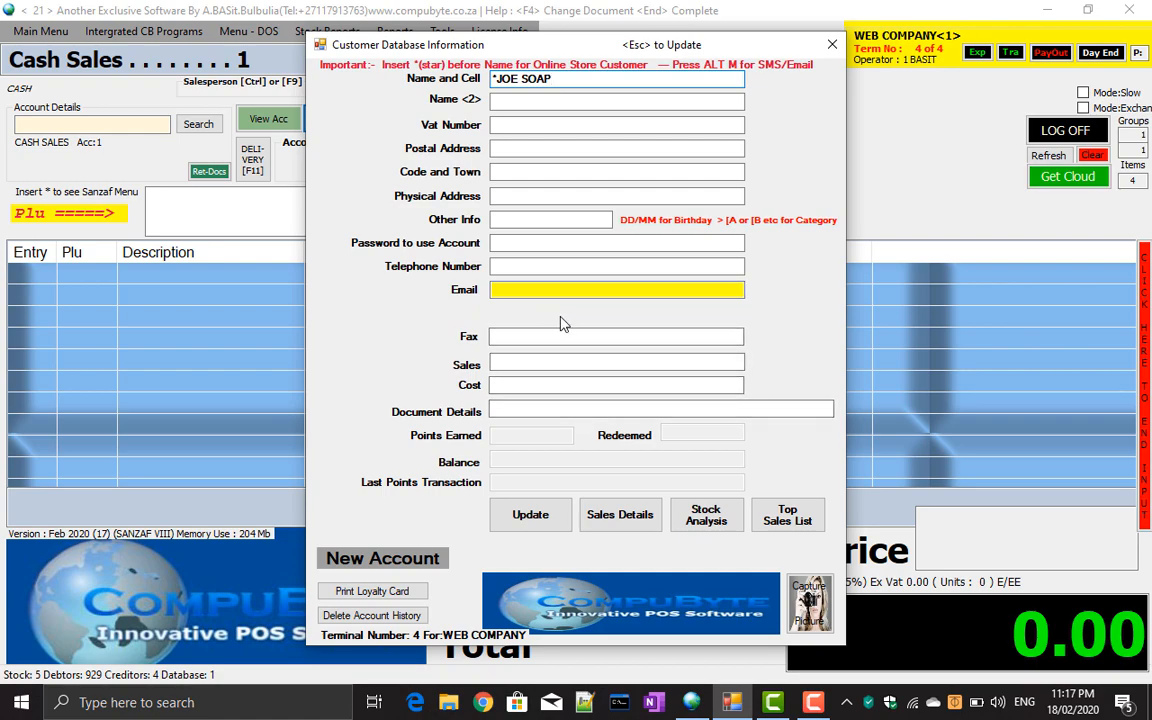
left_click(511, 291)
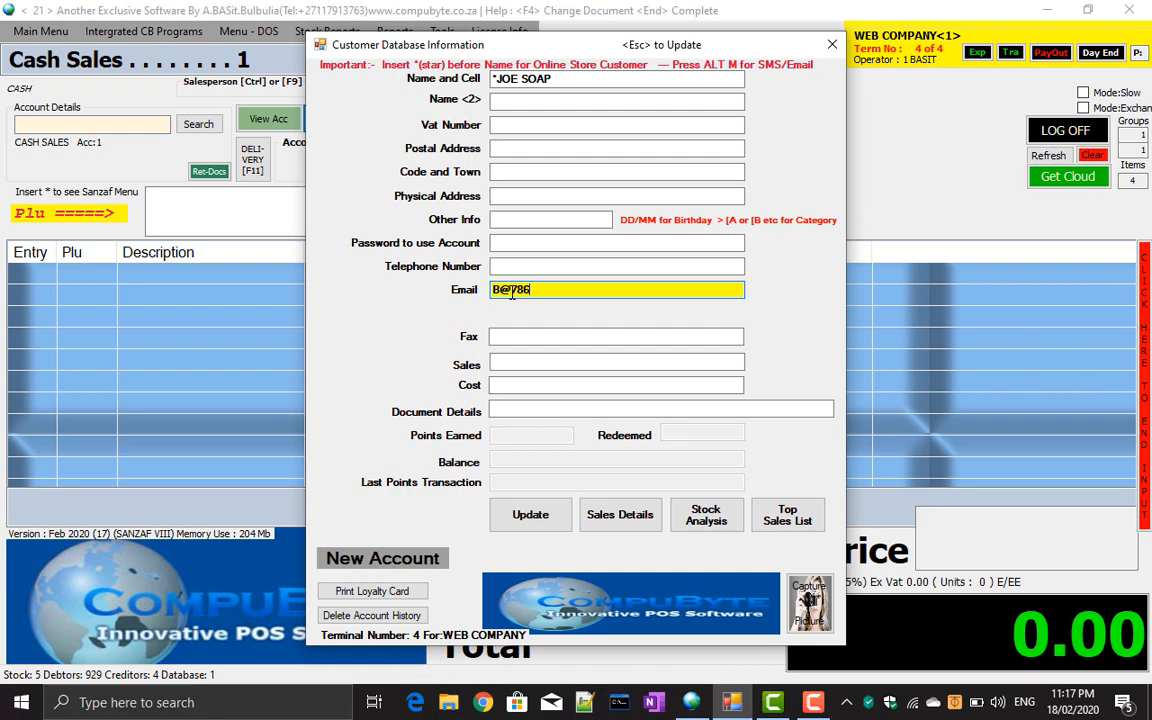
left_click(507, 262)
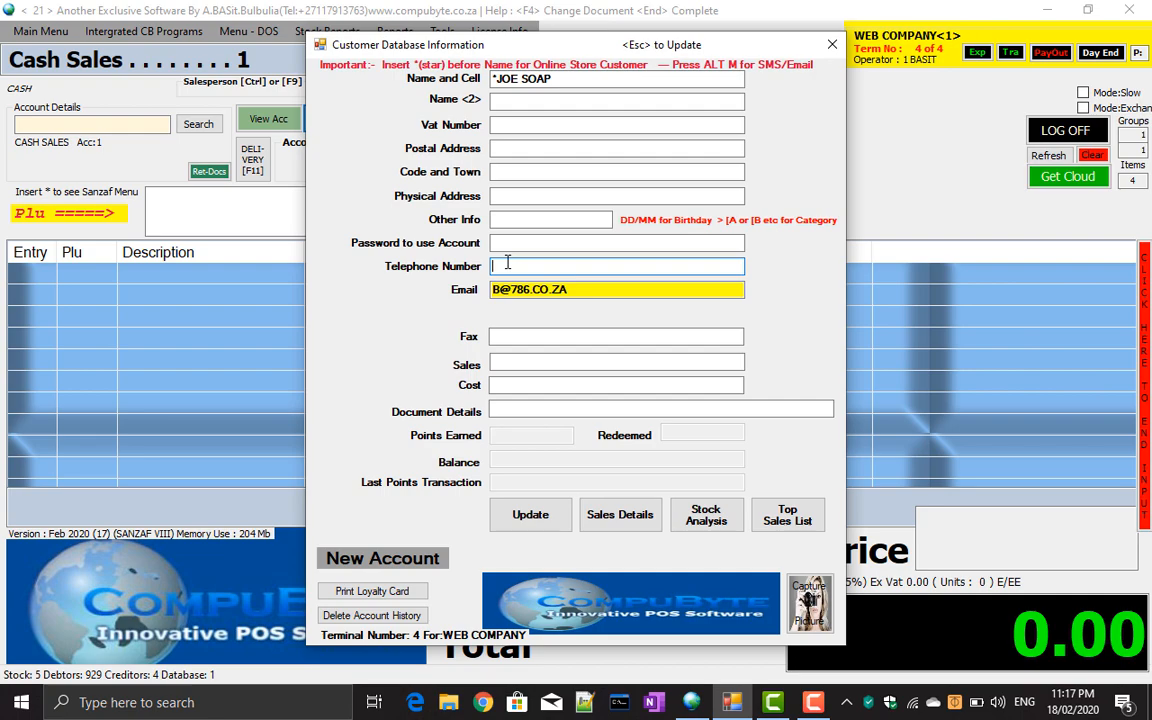
left_click(549, 530)
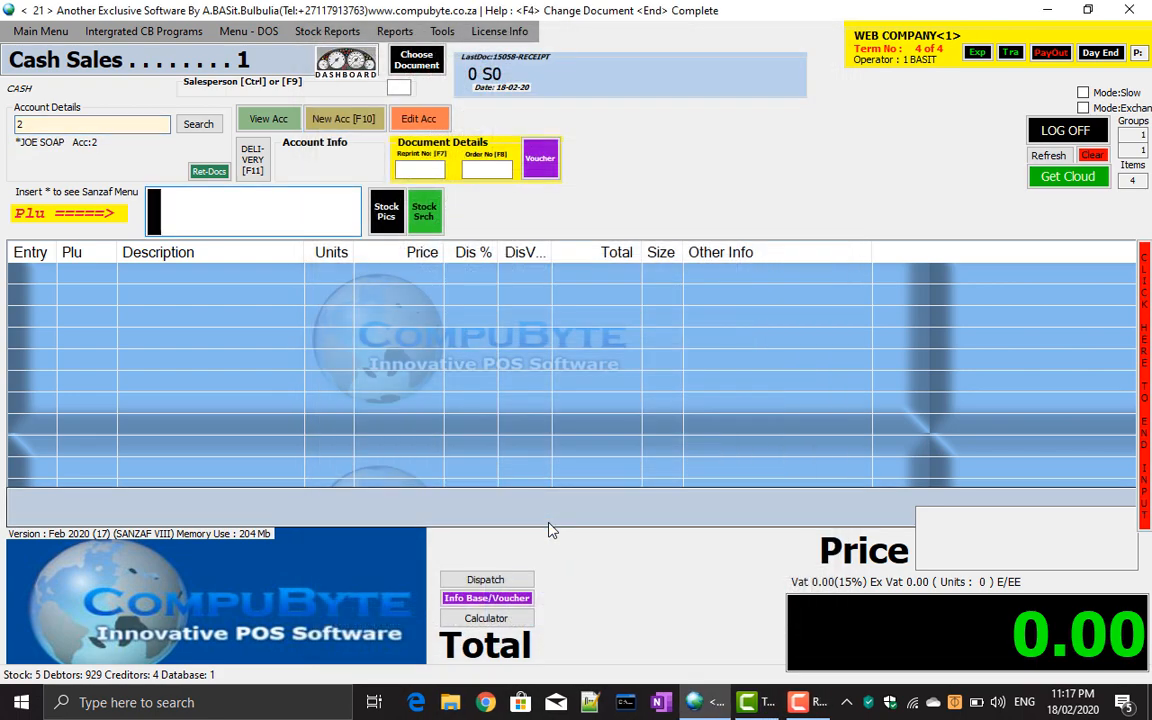
Add stock item 1-1, NIKE UNDERCOVER, to the sale in size 4.
type("1-1")
key("Return")
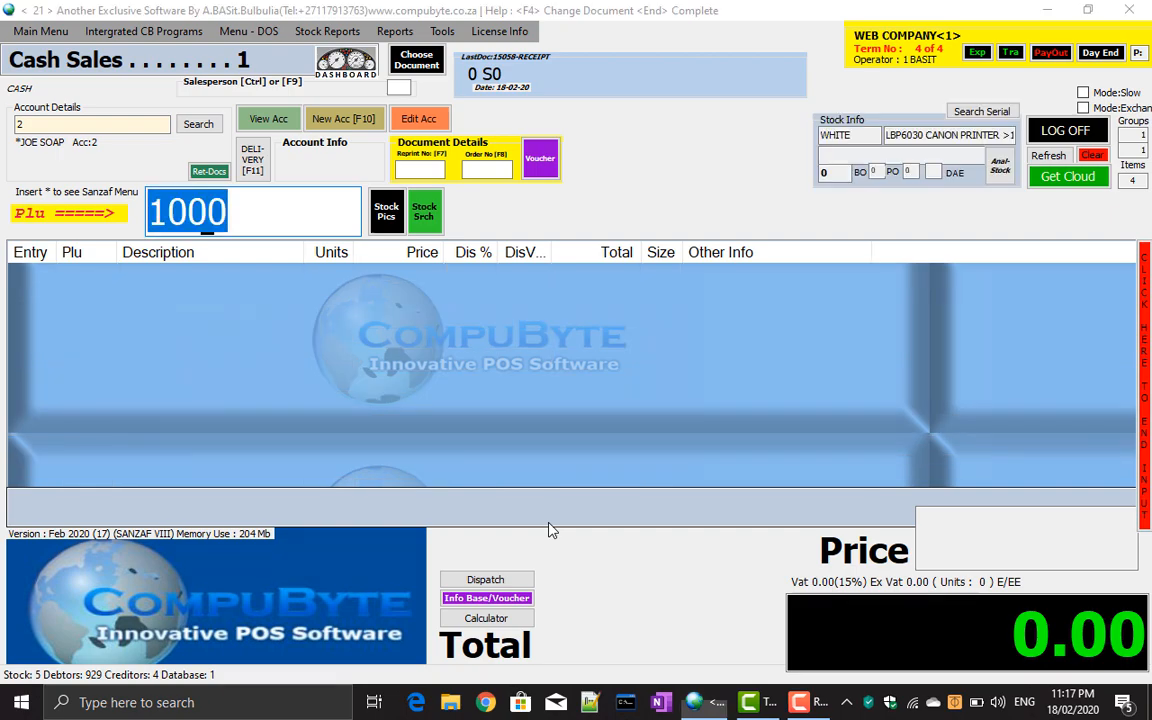
type("4")
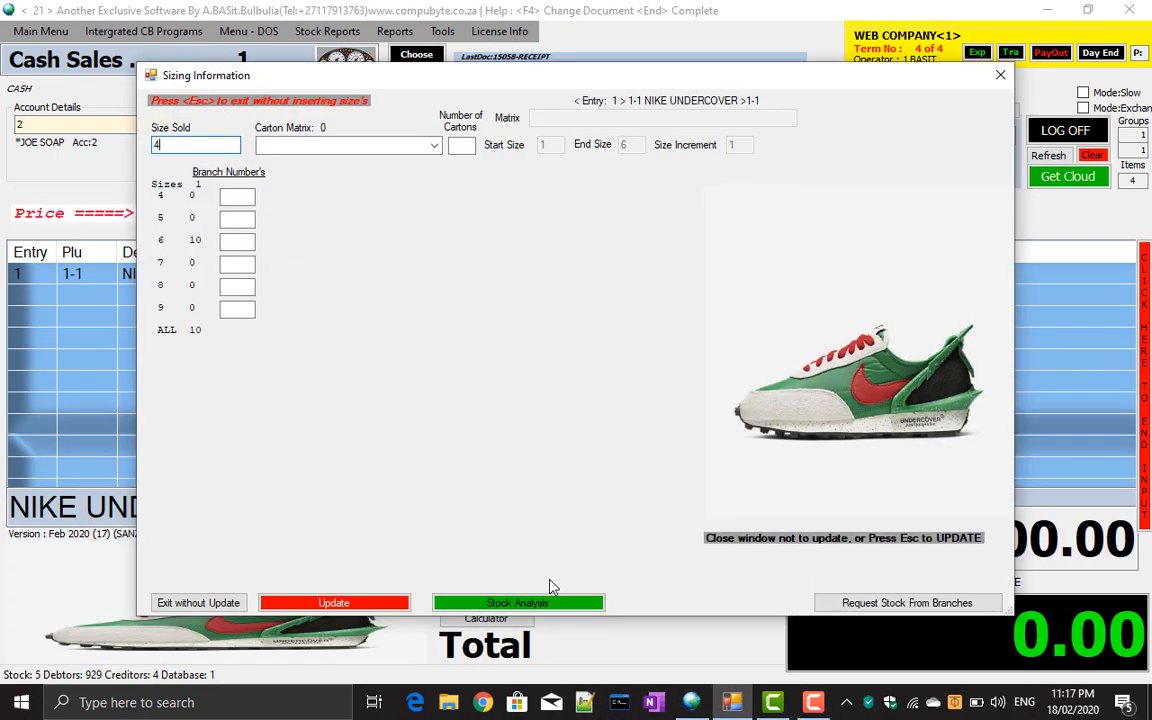
key("BackSpace")
type("4")
key("Return")
Finish the line without a discount and accept the 1150.00 total to pay.
key("Return")
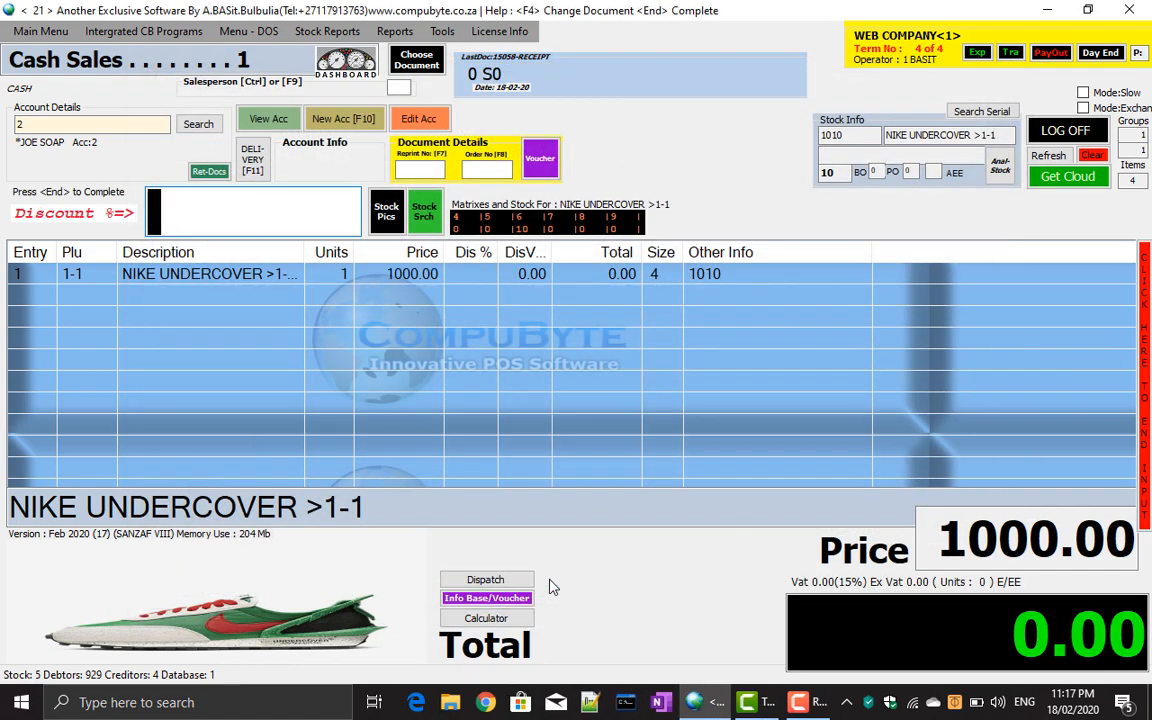
key("Return")
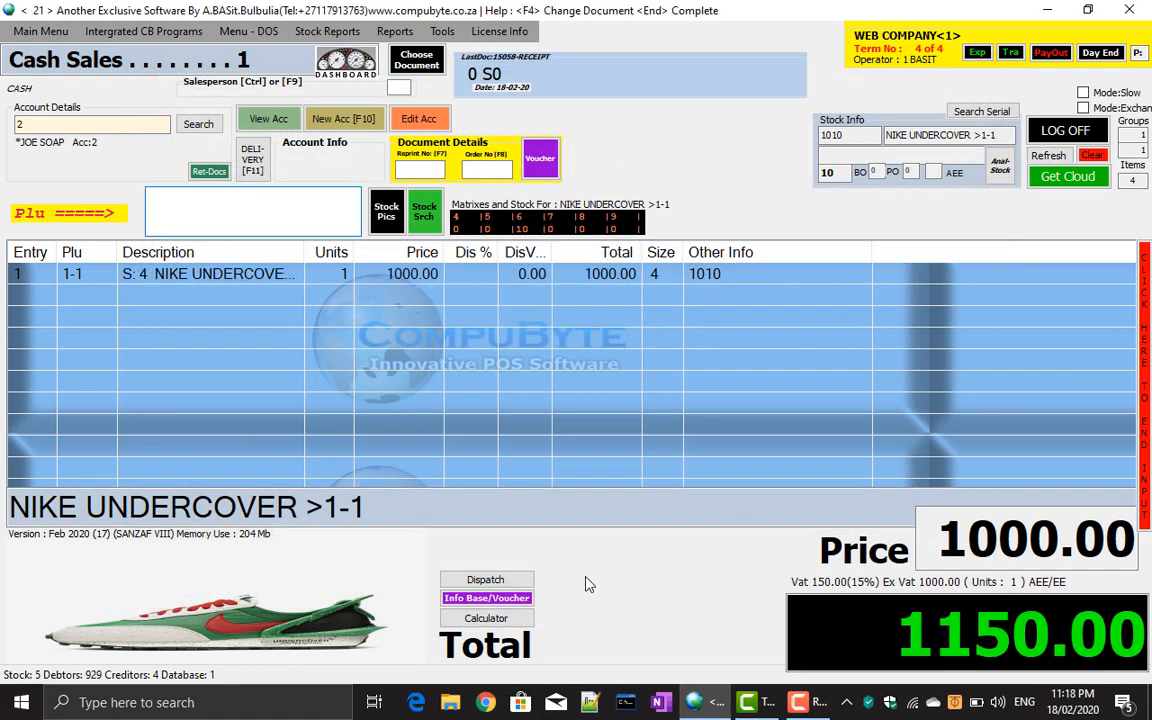
left_click(1147, 492)
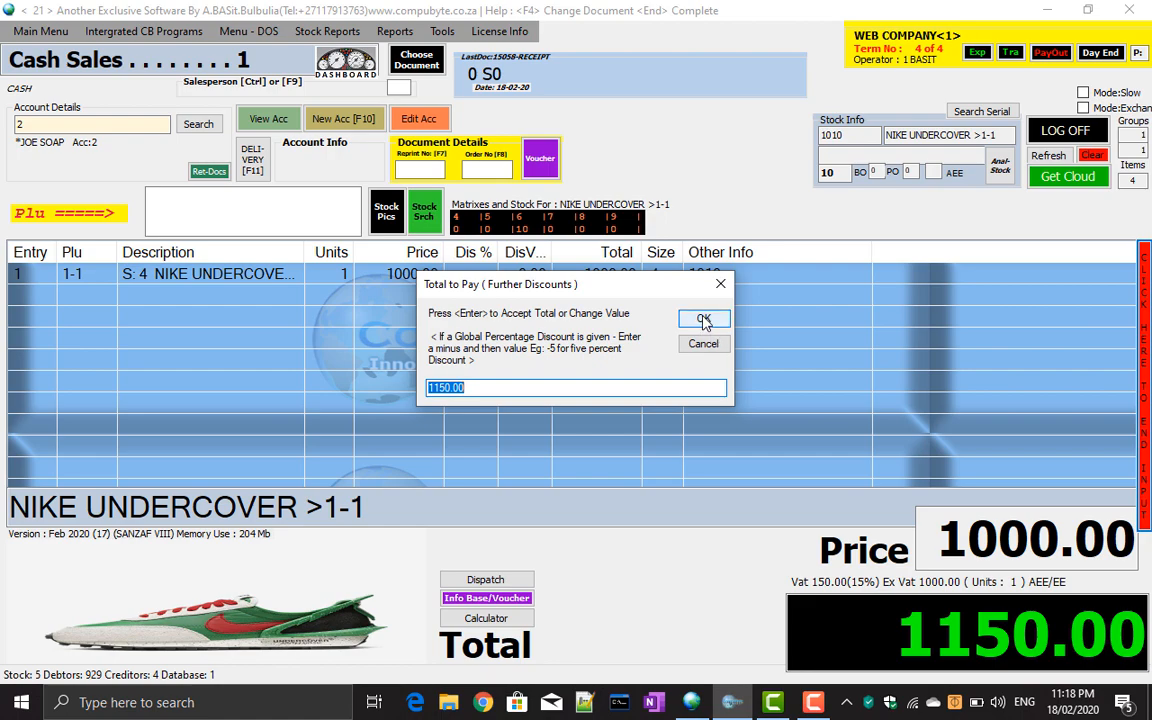
left_click(704, 319)
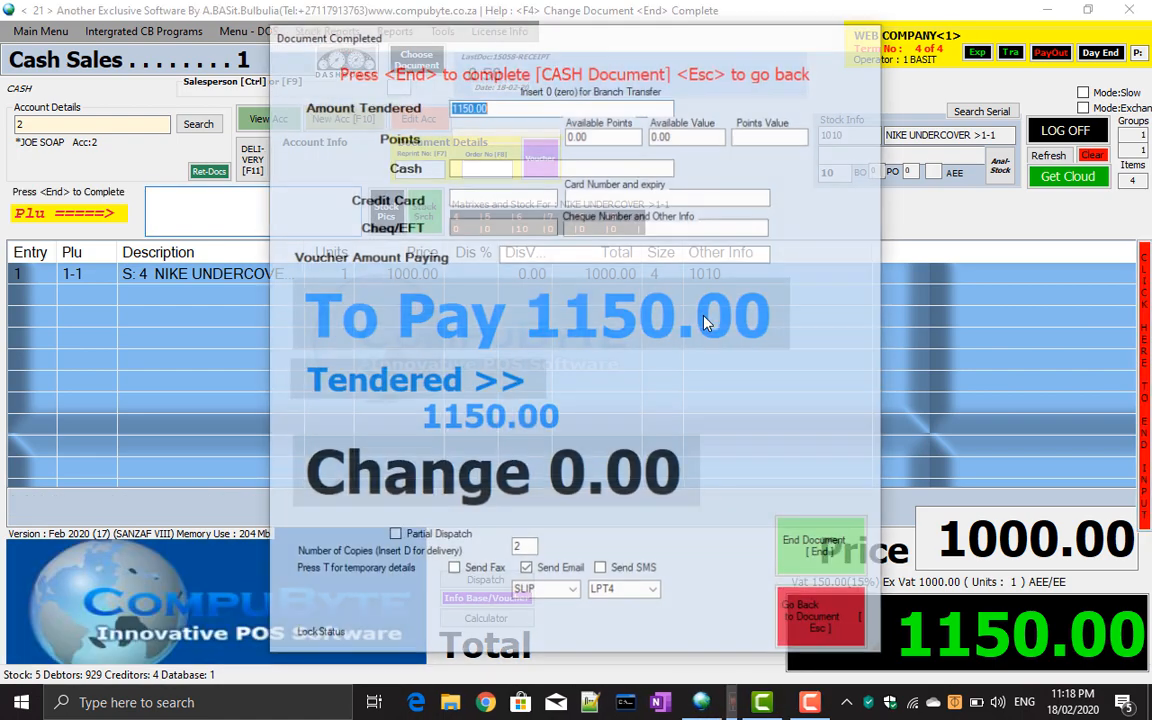